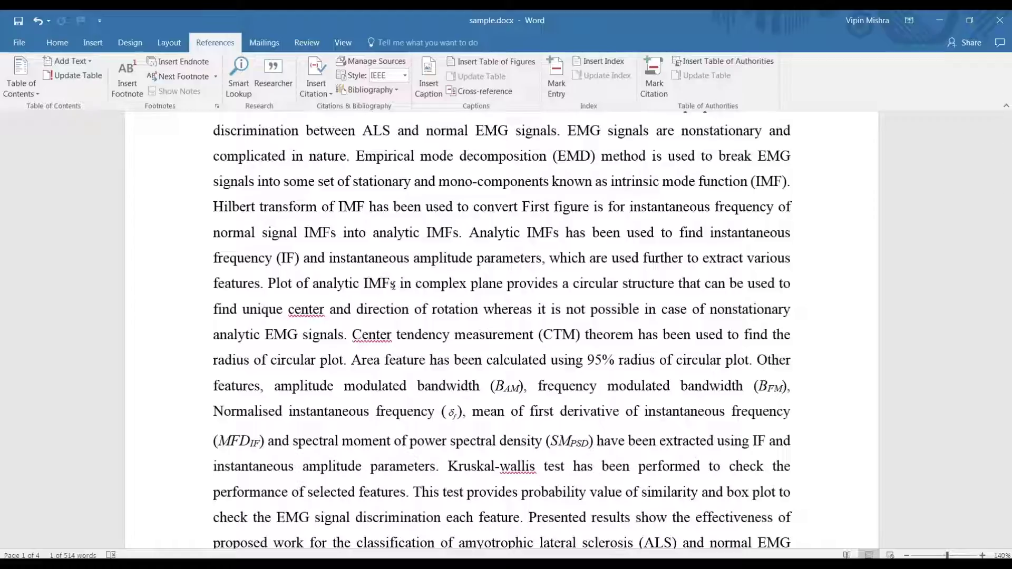
{"action": "scroll", "coordinate": [393, 285], "scroll_direction": "down", "scroll_amount": 1}
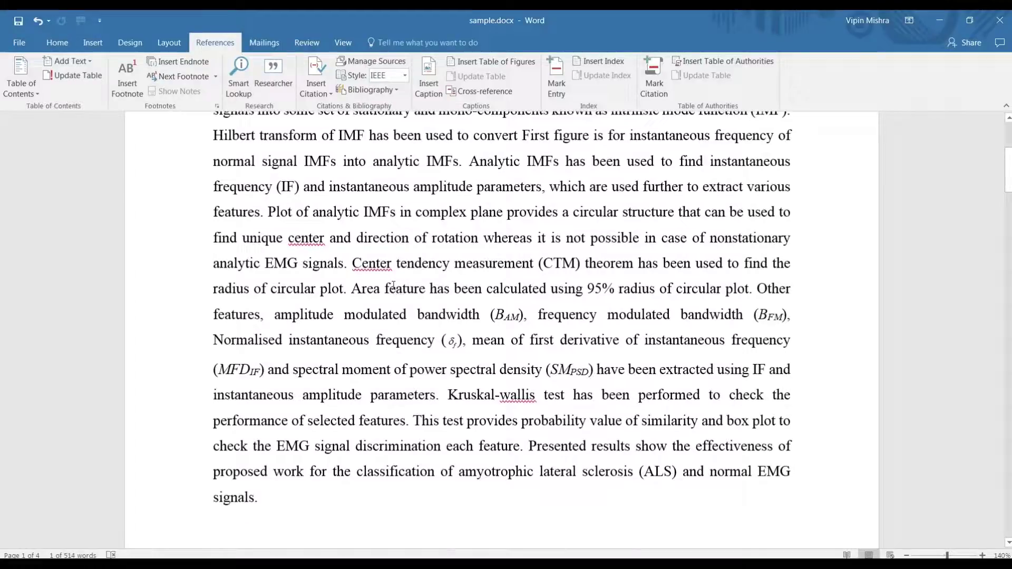
{"action": "scroll", "coordinate": [393, 286], "scroll_direction": "down", "scroll_amount": 1}
{"action": "scroll", "coordinate": [393, 287], "scroll_direction": "down", "scroll_amount": 3}
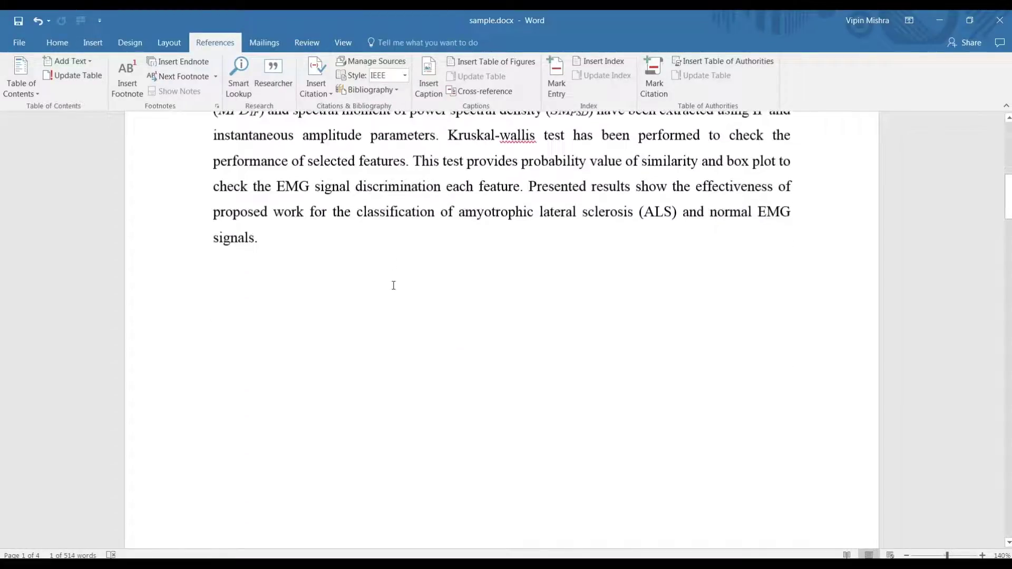
{"action": "scroll", "coordinate": [393, 286], "scroll_direction": "down", "scroll_amount": 3}
{"action": "scroll", "coordinate": [393, 286], "scroll_direction": "down", "scroll_amount": 3}
{"action": "scroll", "coordinate": [393, 286], "scroll_direction": "down", "scroll_amount": 1}
{"action": "scroll", "coordinate": [394, 286], "scroll_direction": "down", "scroll_amount": 2}
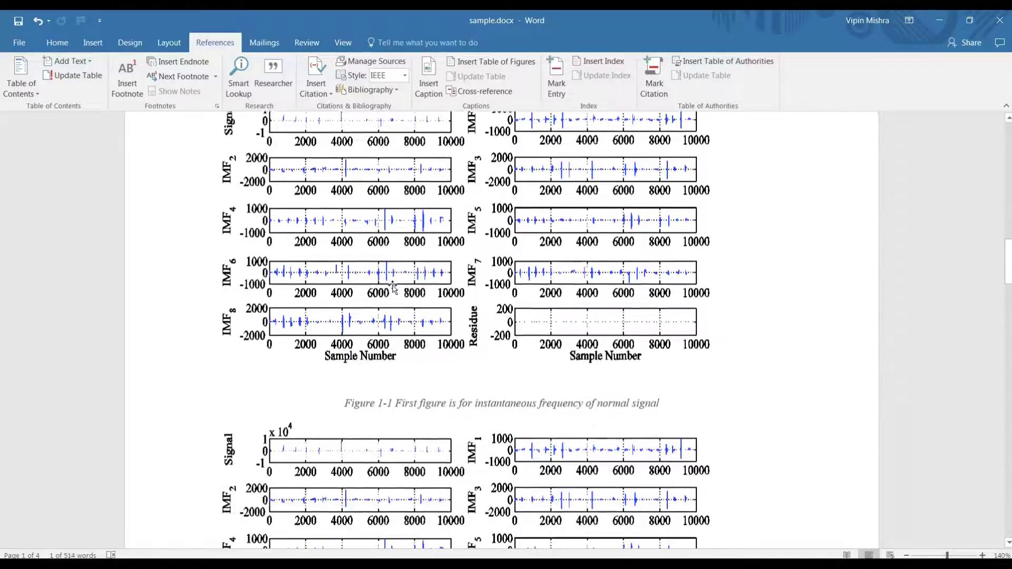
{"action": "scroll", "coordinate": [393, 286], "scroll_direction": "down", "scroll_amount": 1}
{"action": "scroll", "coordinate": [393, 285], "scroll_direction": "down", "scroll_amount": 5}
{"action": "scroll", "coordinate": [392, 286], "scroll_direction": "down", "scroll_amount": 5}
{"action": "scroll", "coordinate": [394, 287], "scroll_direction": "down", "scroll_amount": 1}
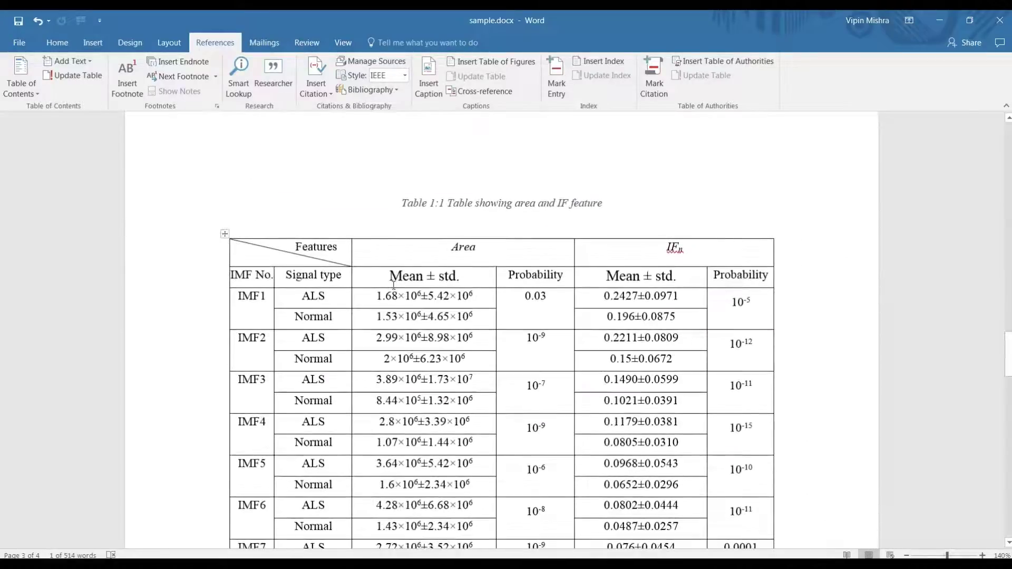
{"action": "scroll", "coordinate": [508, 198], "scroll_direction": "up", "scroll_amount": 1}
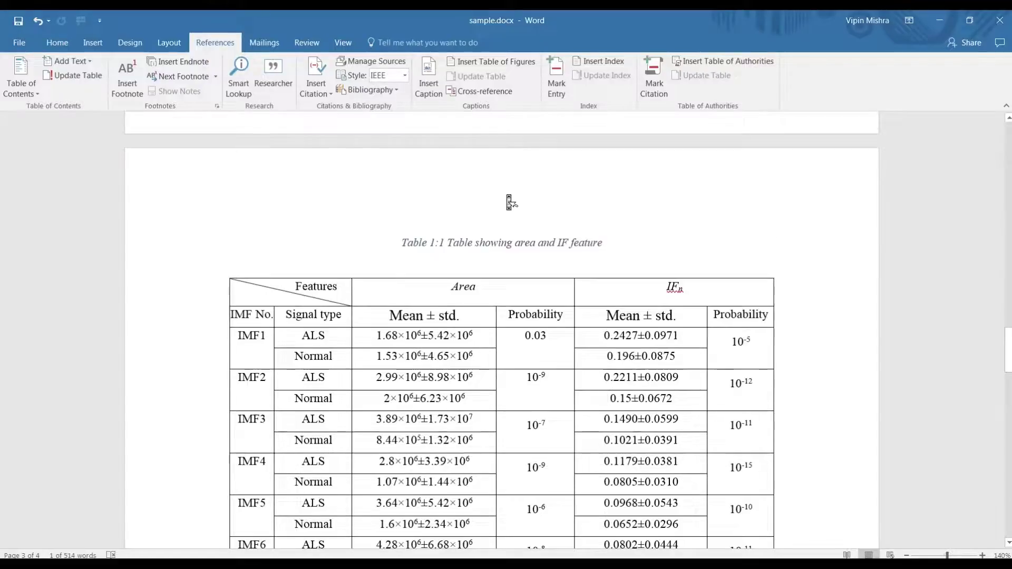
{"action": "scroll", "coordinate": [507, 195], "scroll_direction": "up", "scroll_amount": 2}
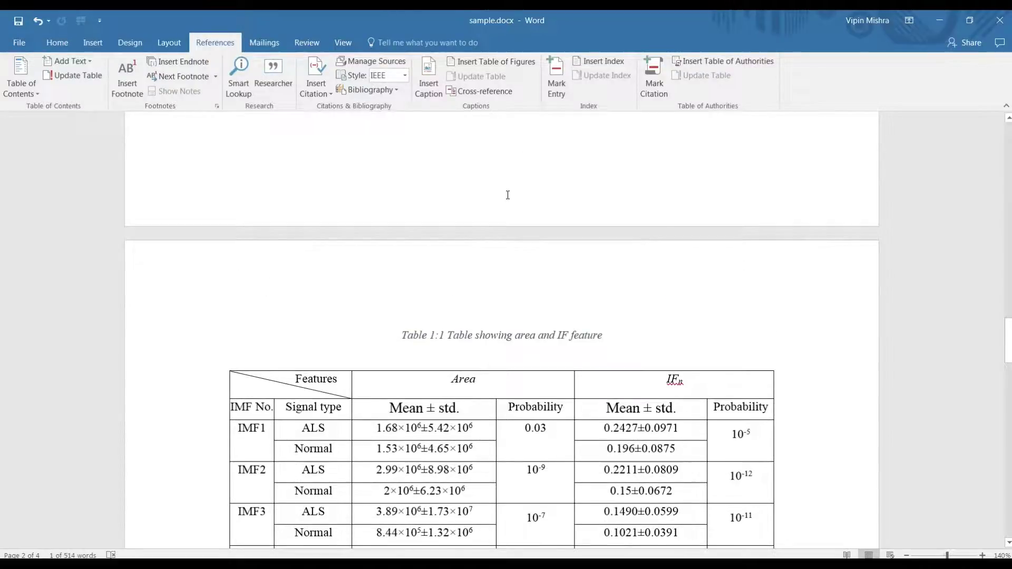
{"action": "scroll", "coordinate": [508, 195], "scroll_direction": "down", "scroll_amount": 5}
{"action": "scroll", "coordinate": [508, 195], "scroll_direction": "down", "scroll_amount": 5}
{"action": "scroll", "coordinate": [507, 195], "scroll_direction": "down", "scroll_amount": 3}
{"action": "scroll", "coordinate": [510, 202], "scroll_direction": "up", "scroll_amount": 2}
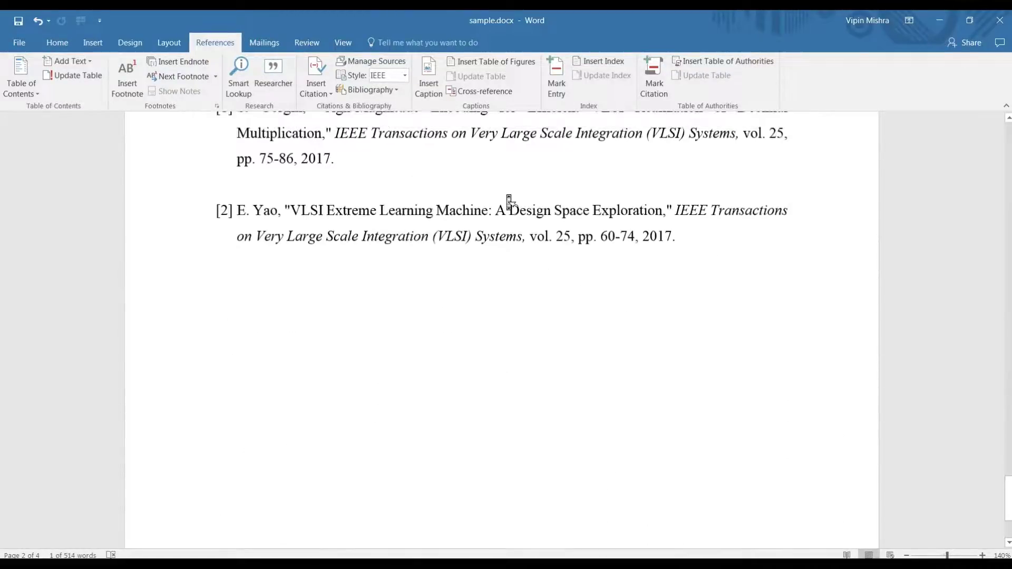
{"action": "scroll", "coordinate": [510, 201], "scroll_direction": "up", "scroll_amount": 3}
- After 'First figure', insert a Figure 1-1 cross-reference showing only label and number
{"action": "left_click", "coordinate": [499, 155]}
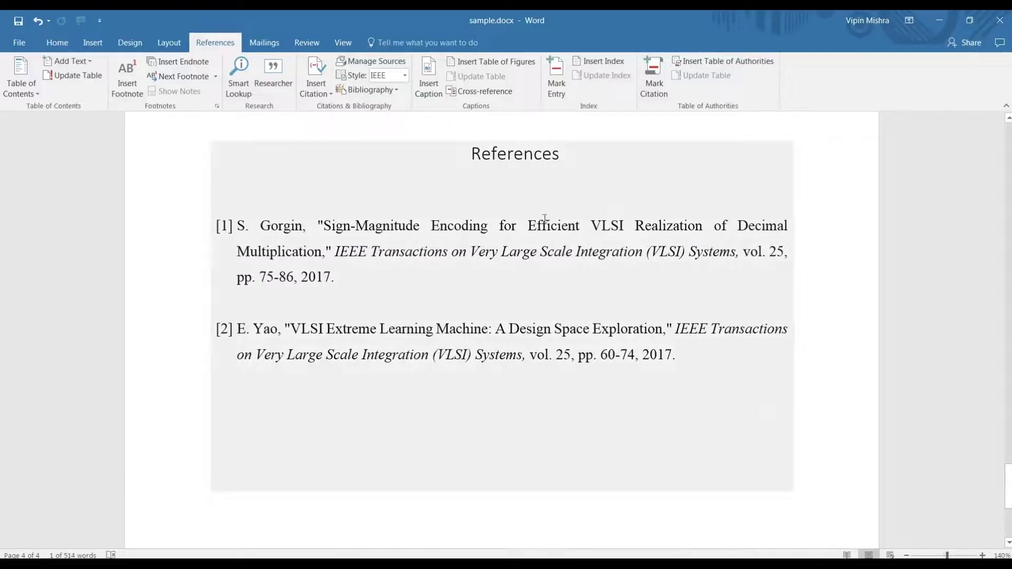
{"action": "scroll", "coordinate": [819, 308], "scroll_direction": "up", "scroll_amount": 2}
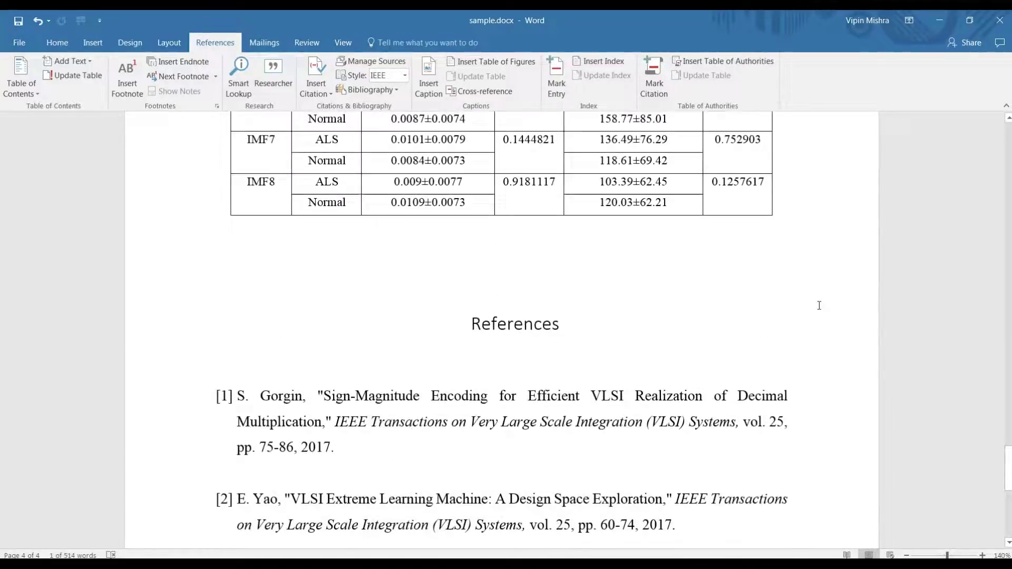
{"action": "scroll", "coordinate": [821, 311], "scroll_direction": "up", "scroll_amount": 4}
{"action": "scroll", "coordinate": [822, 312], "scroll_direction": "up", "scroll_amount": 1}
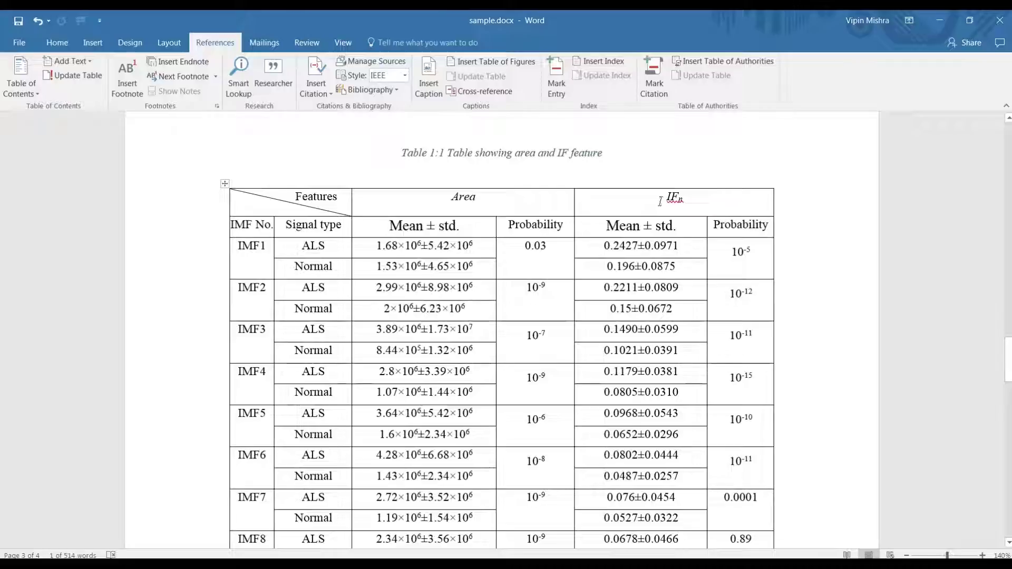
{"action": "scroll", "coordinate": [611, 167], "scroll_direction": "up", "scroll_amount": 3}
{"action": "scroll", "coordinate": [554, 237], "scroll_direction": "up", "scroll_amount": 5}
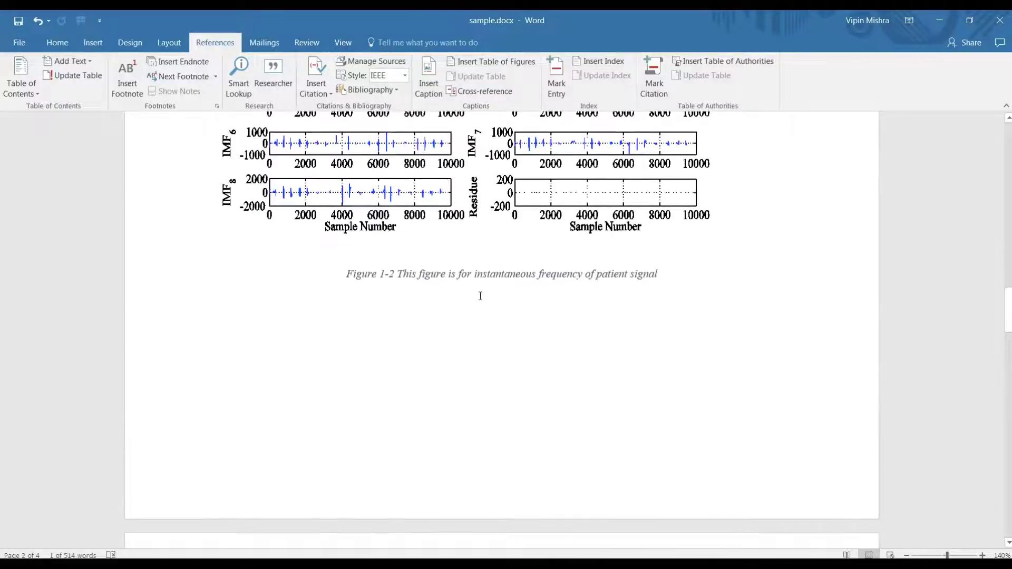
{"action": "scroll", "coordinate": [491, 305], "scroll_direction": "up", "scroll_amount": 1}
{"action": "scroll", "coordinate": [497, 310], "scroll_direction": "up", "scroll_amount": 1}
{"action": "scroll", "coordinate": [490, 276], "scroll_direction": "up", "scroll_amount": 3}
{"action": "scroll", "coordinate": [484, 237], "scroll_direction": "up", "scroll_amount": 3}
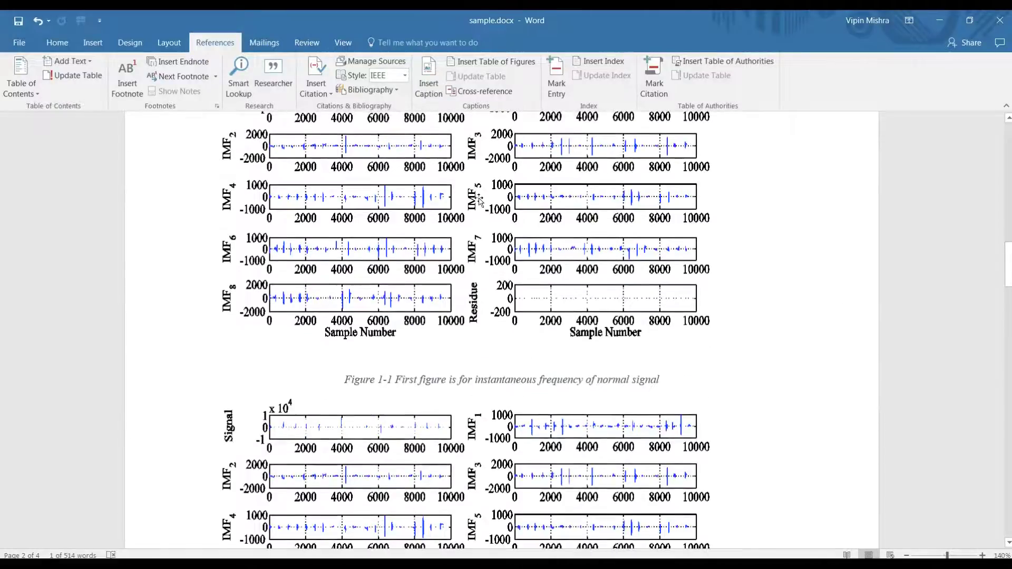
{"action": "scroll", "coordinate": [479, 200], "scroll_direction": "up", "scroll_amount": 1}
{"action": "scroll", "coordinate": [478, 200], "scroll_direction": "up", "scroll_amount": 1}
{"action": "scroll", "coordinate": [479, 200], "scroll_direction": "up", "scroll_amount": 2}
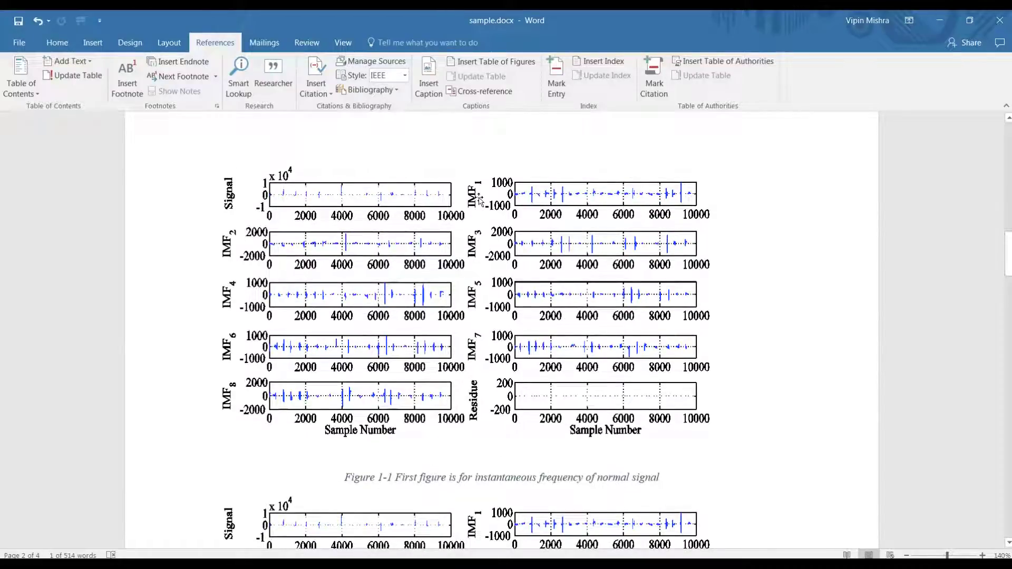
{"action": "scroll", "coordinate": [479, 200], "scroll_direction": "up", "scroll_amount": 1}
{"action": "scroll", "coordinate": [479, 198], "scroll_direction": "up", "scroll_amount": 5}
{"action": "scroll", "coordinate": [480, 197], "scroll_direction": "up", "scroll_amount": 5}
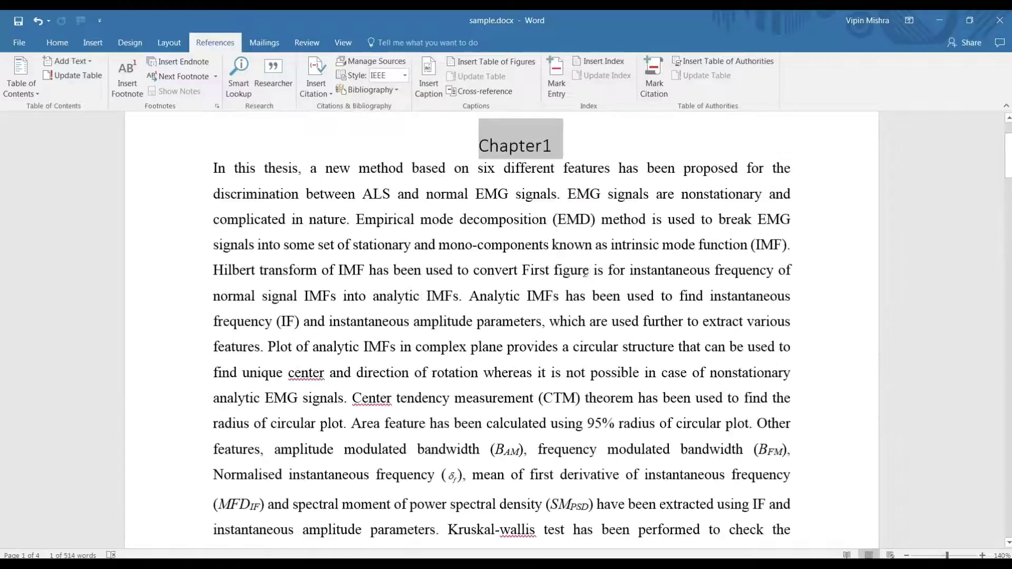
{"action": "left_click", "coordinate": [593, 271]}
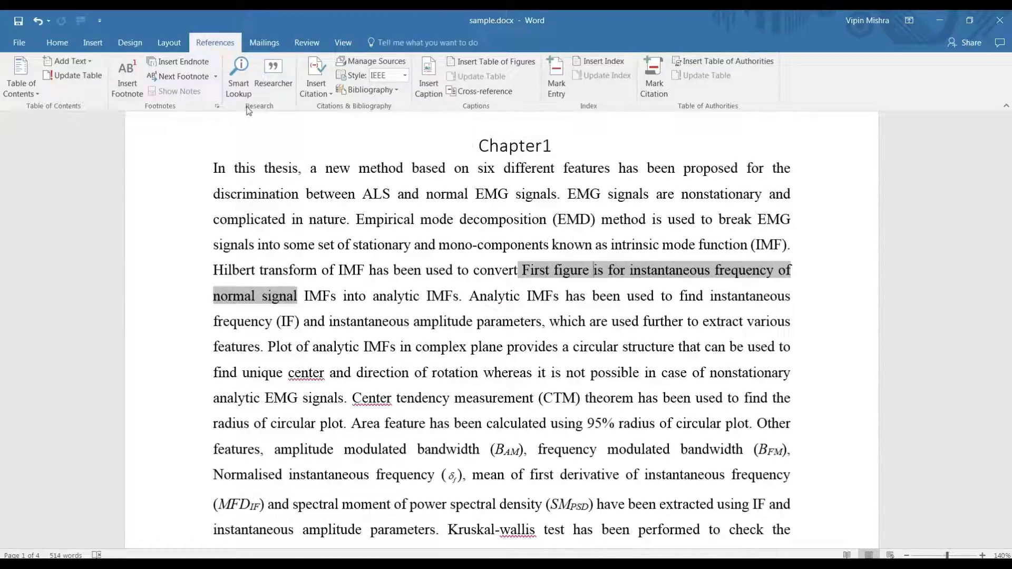
{"action": "left_click", "coordinate": [489, 93]}
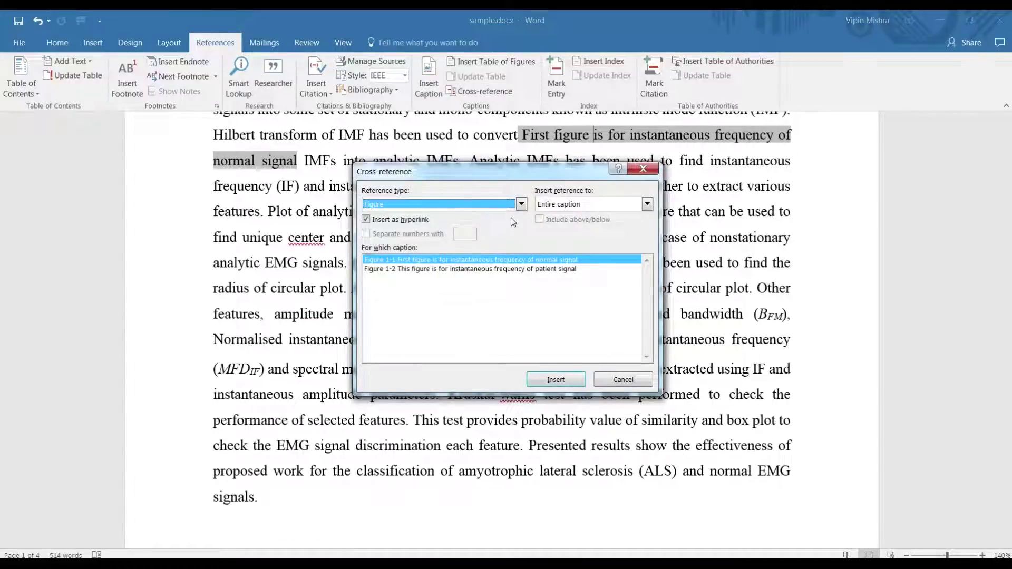
{"action": "left_click", "coordinate": [521, 204]}
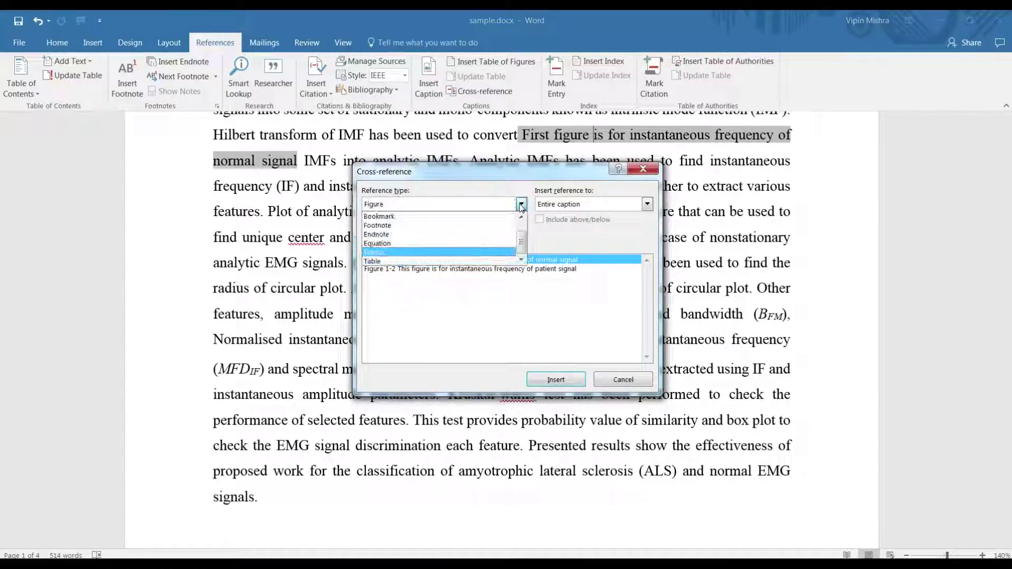
{"action": "left_click", "coordinate": [437, 252]}
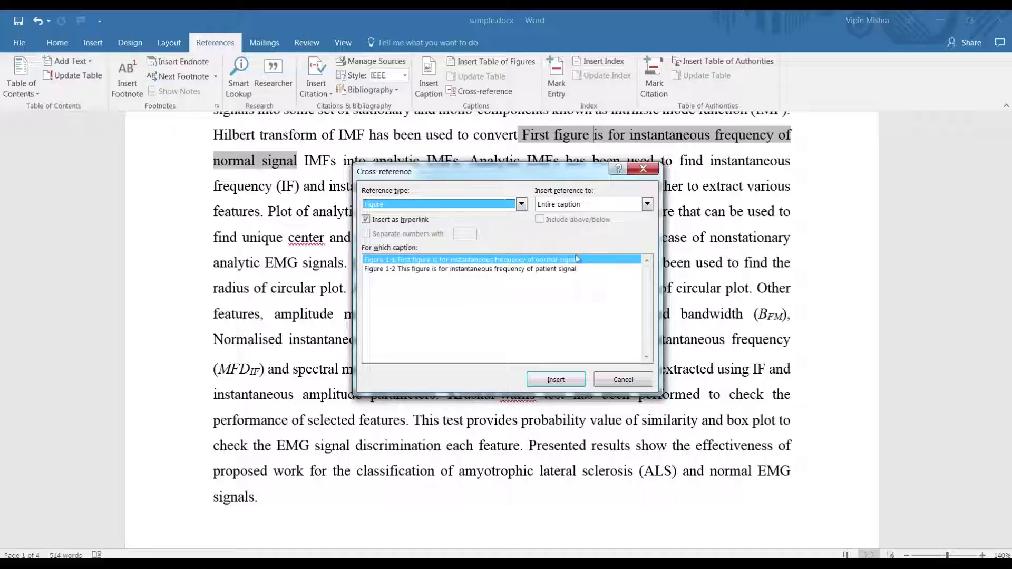
{"action": "left_click", "coordinate": [647, 205]}
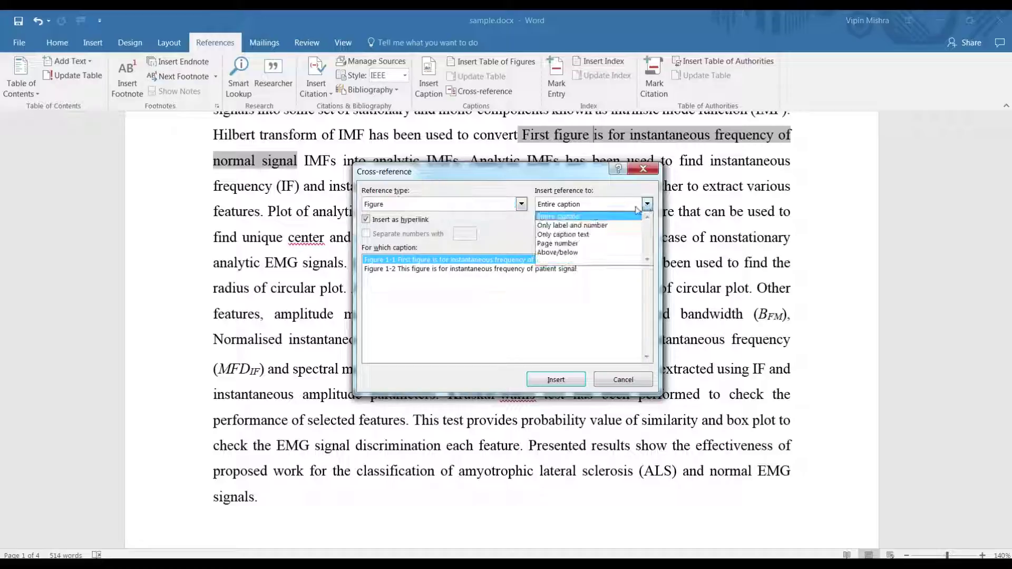
{"action": "left_click", "coordinate": [608, 228]}
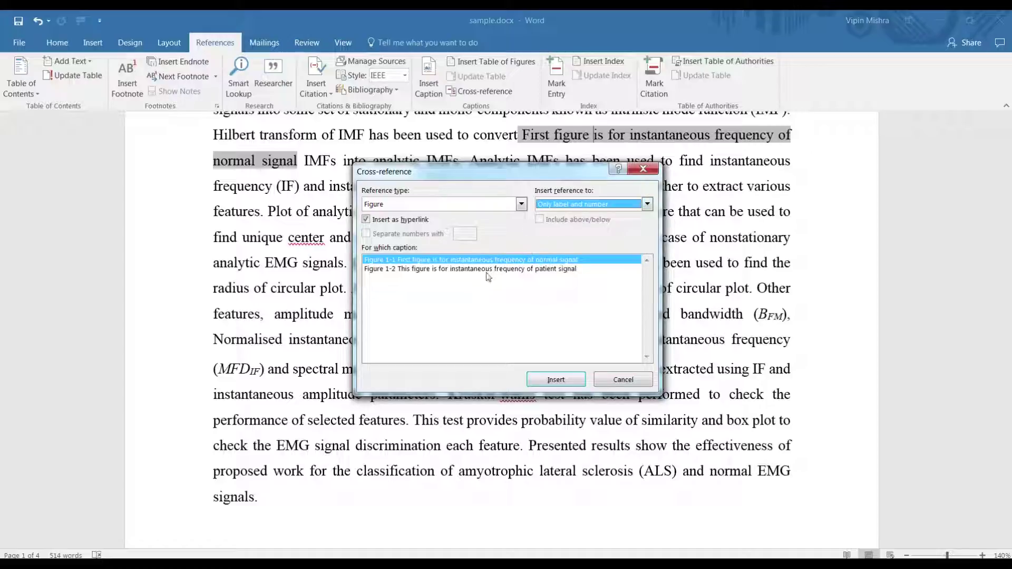
{"action": "left_click", "coordinate": [548, 380]}
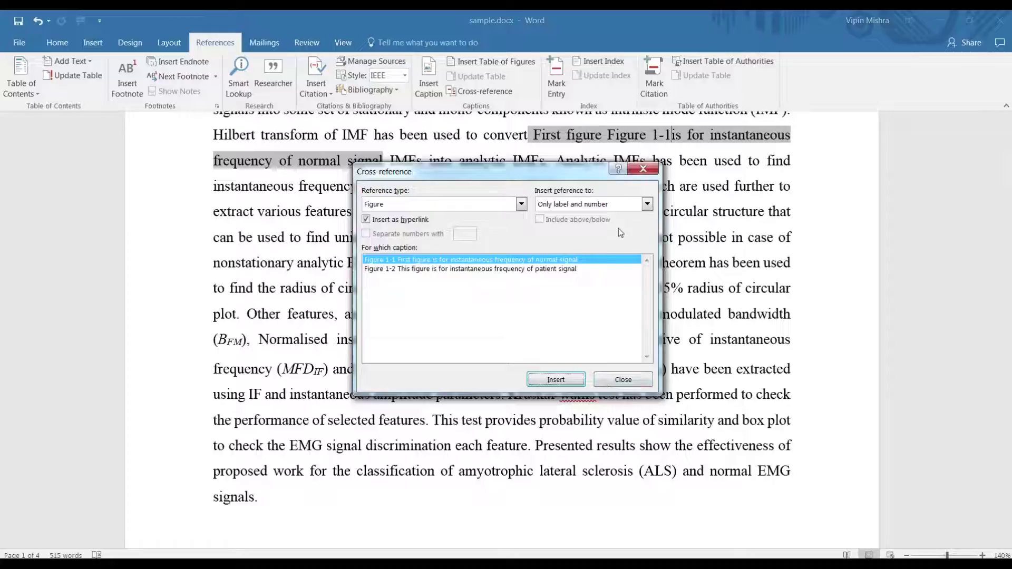
- Close the Cross-reference dialog and follow the Figure 1-1 link to its caption
{"action": "left_click", "coordinate": [615, 379]}
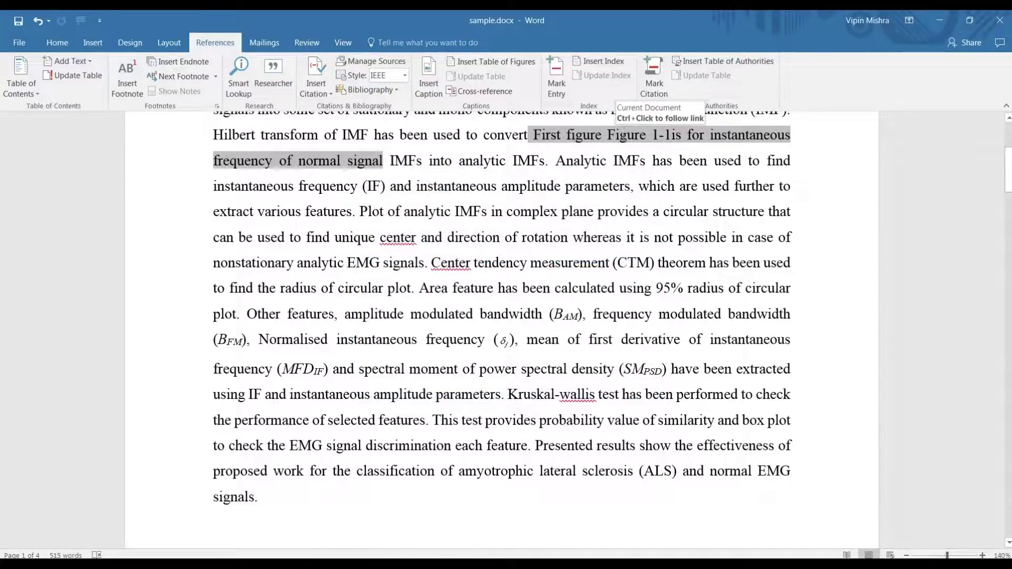
{"action": "left_click", "coordinate": [623, 140], "text": "ctrl"}
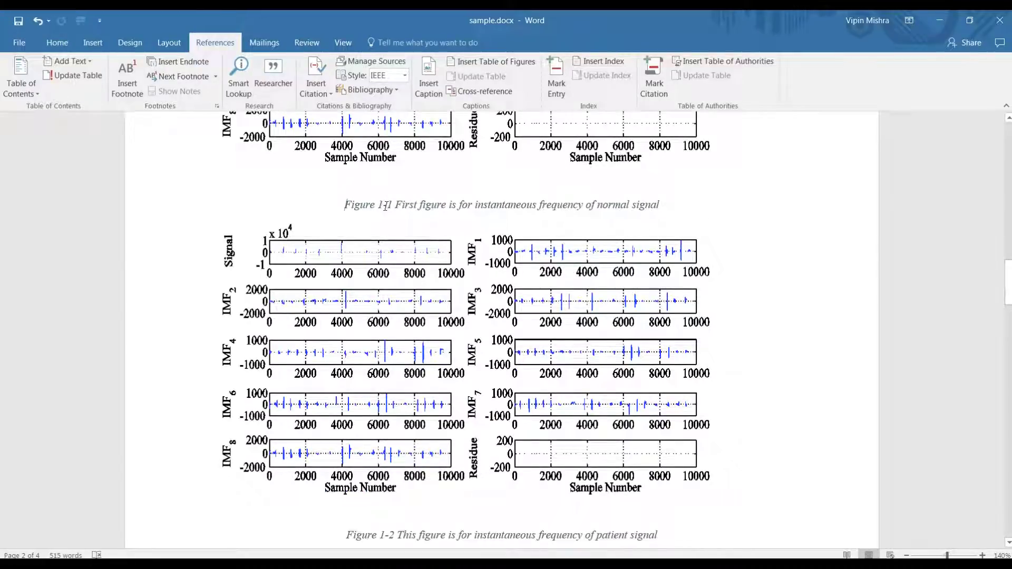
{"action": "scroll", "coordinate": [387, 208], "scroll_direction": "up", "scroll_amount": 2}
{"action": "scroll", "coordinate": [389, 211], "scroll_direction": "up", "scroll_amount": 2}
{"action": "scroll", "coordinate": [390, 214], "scroll_direction": "up", "scroll_amount": 2}
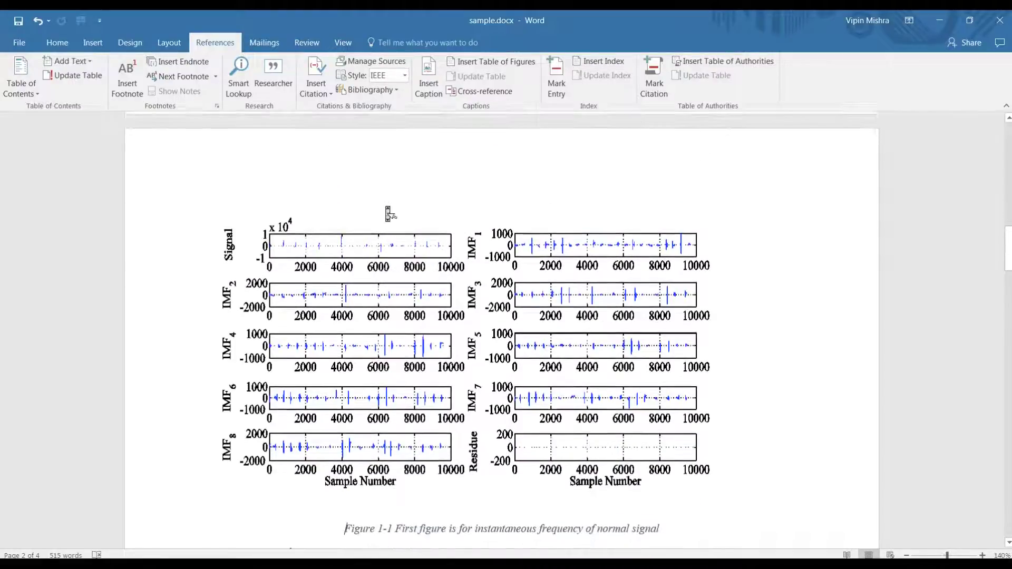
{"action": "scroll", "coordinate": [388, 209], "scroll_direction": "up", "scroll_amount": 1}
{"action": "scroll", "coordinate": [387, 205], "scroll_direction": "up", "scroll_amount": 1}
{"action": "scroll", "coordinate": [387, 205], "scroll_direction": "up", "scroll_amount": 3}
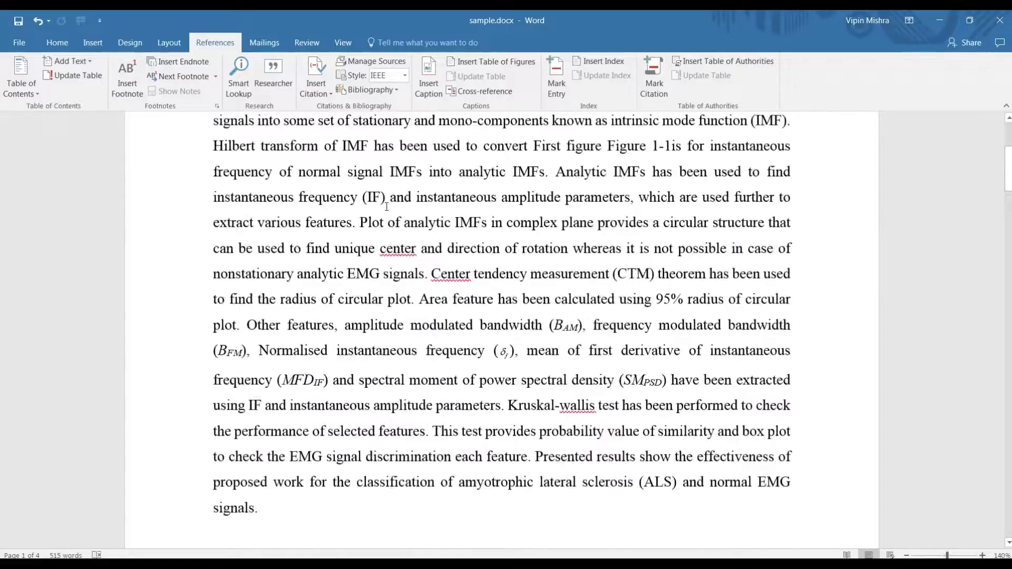
{"action": "scroll", "coordinate": [386, 205], "scroll_direction": "up", "scroll_amount": 1}
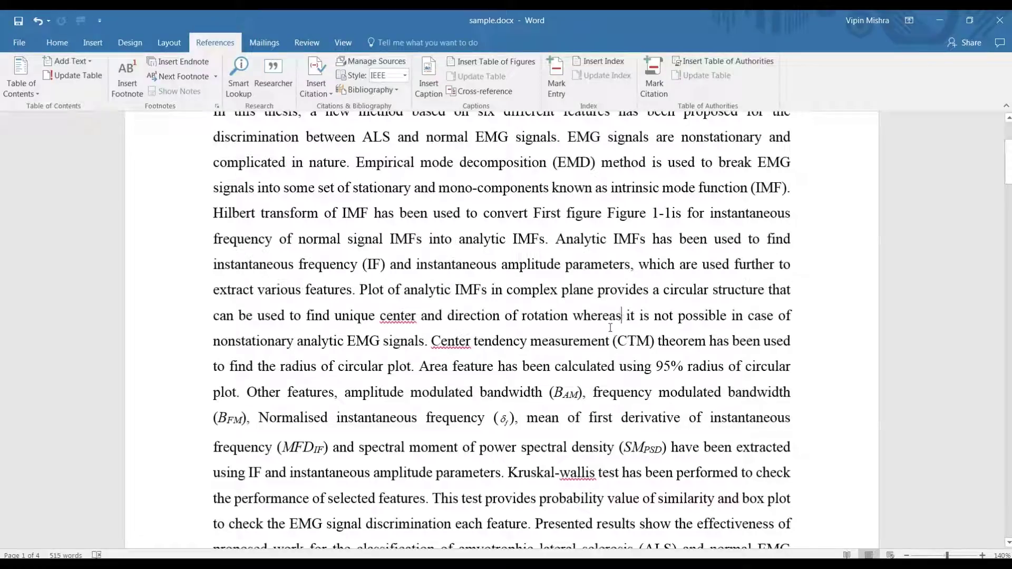
- Insert a label-and-number-only Table 1:1 cross-reference after 'whereas', then close the dialog
{"action": "left_click", "coordinate": [489, 90]}
{"action": "left_click", "coordinate": [521, 205]}
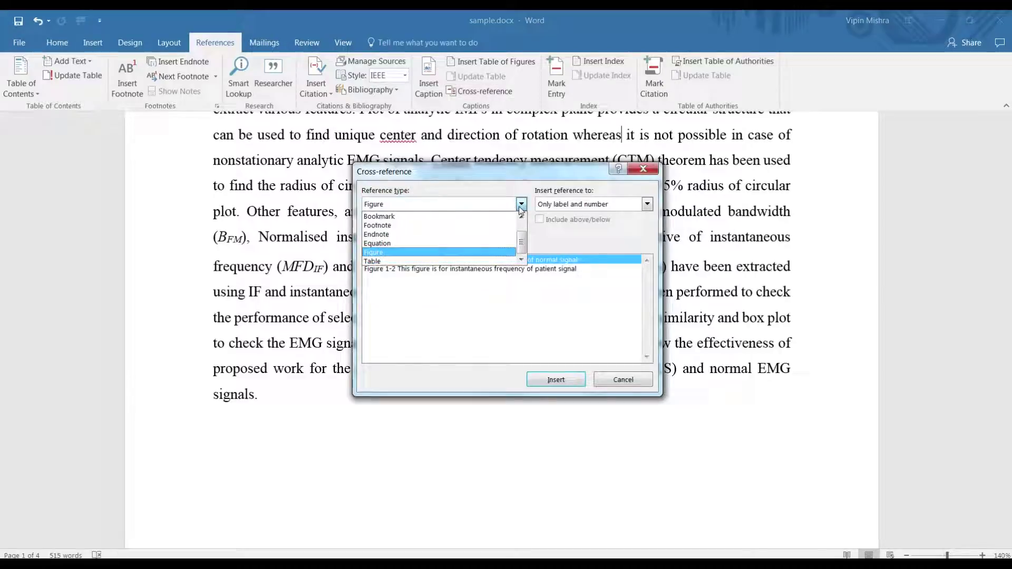
{"action": "left_click", "coordinate": [430, 261]}
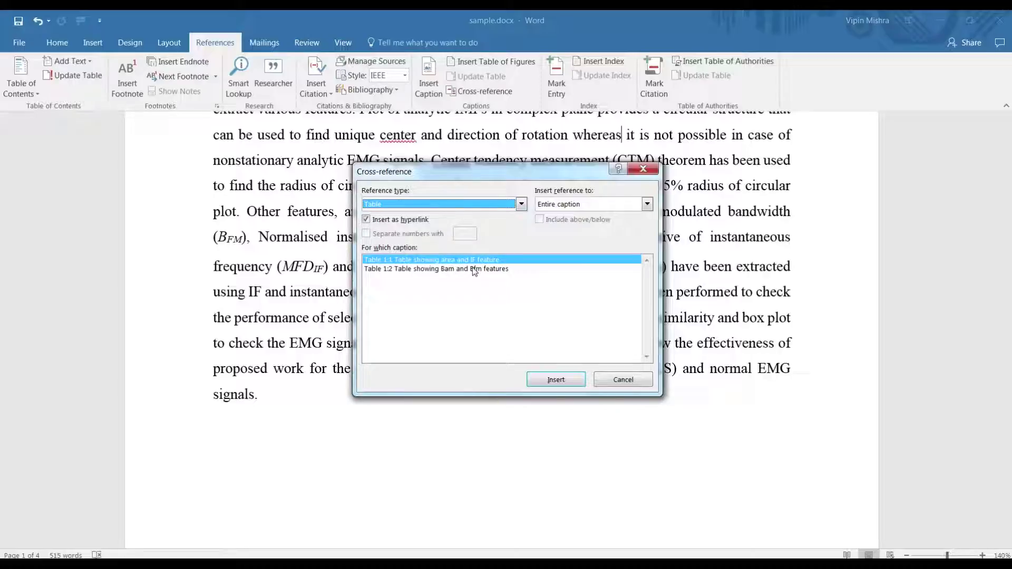
{"action": "left_click", "coordinate": [647, 204]}
{"action": "left_click", "coordinate": [610, 226]}
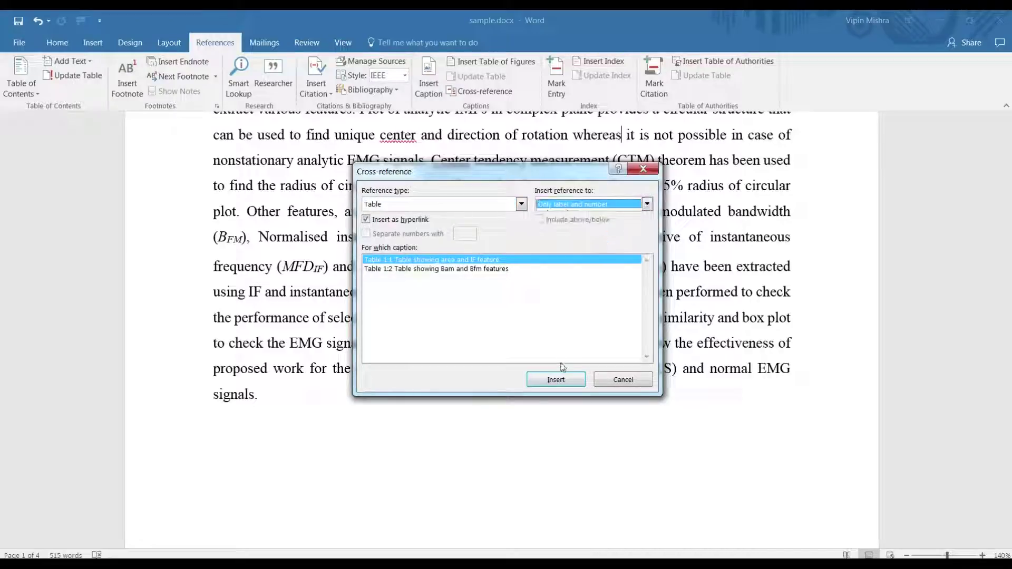
{"action": "left_click", "coordinate": [555, 381]}
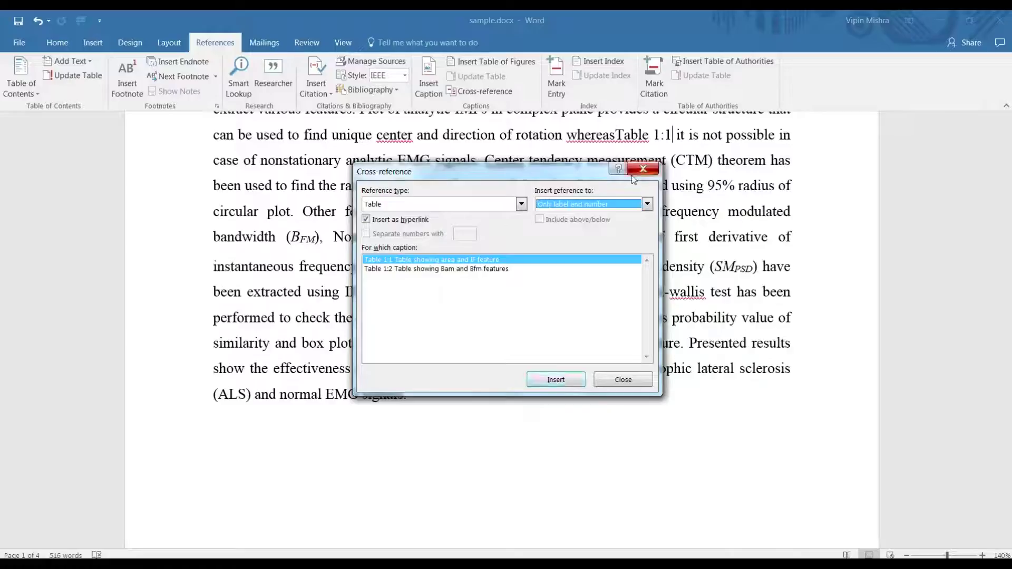
{"action": "left_click", "coordinate": [632, 135]}
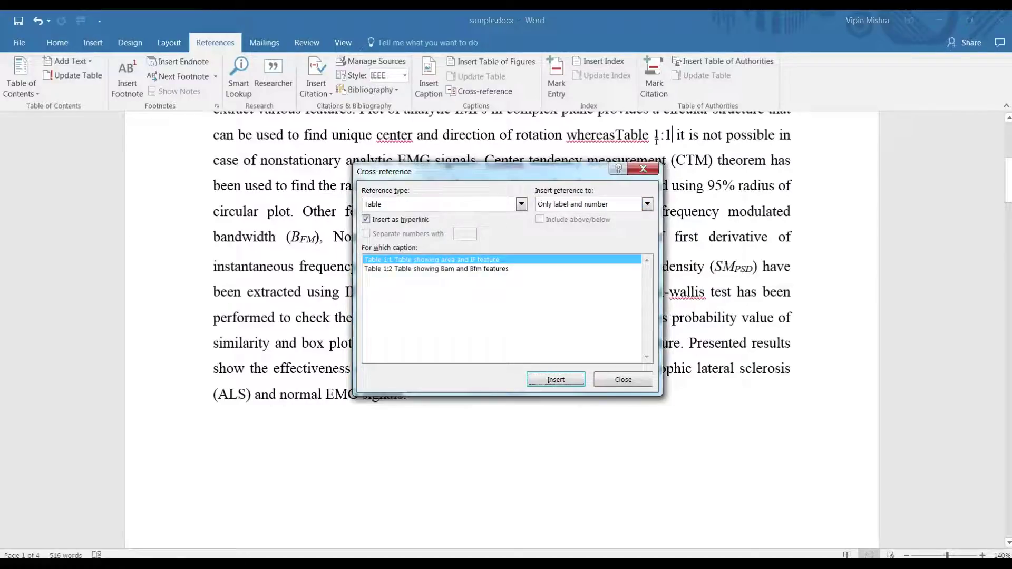
{"action": "left_click", "coordinate": [643, 169]}
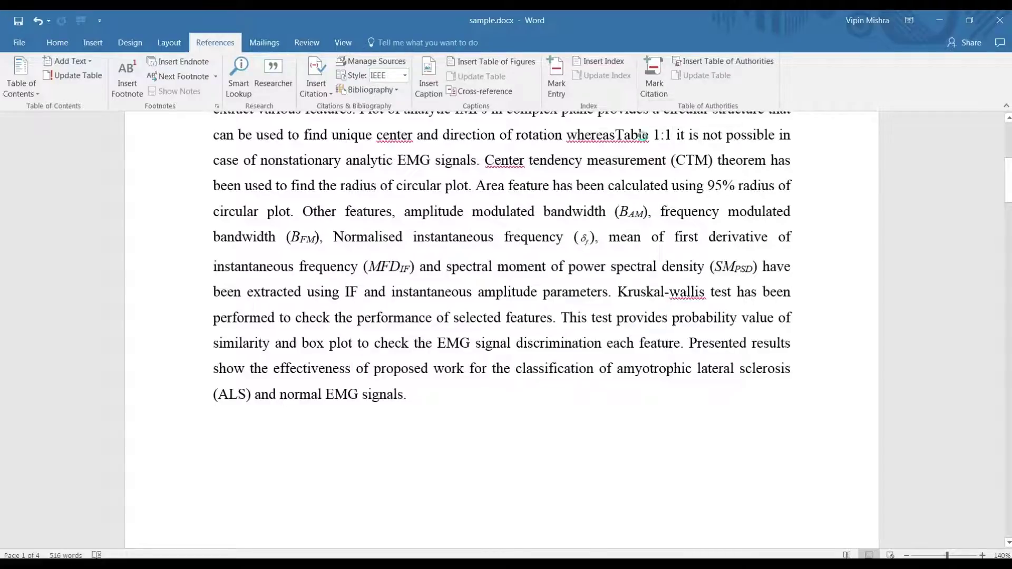
- Follow the Table 1:1 link to the table's caption
{"action": "left_click", "coordinate": [644, 142], "text": "ctrl"}
{"action": "scroll", "coordinate": [638, 222], "scroll_direction": "up", "scroll_amount": 5}
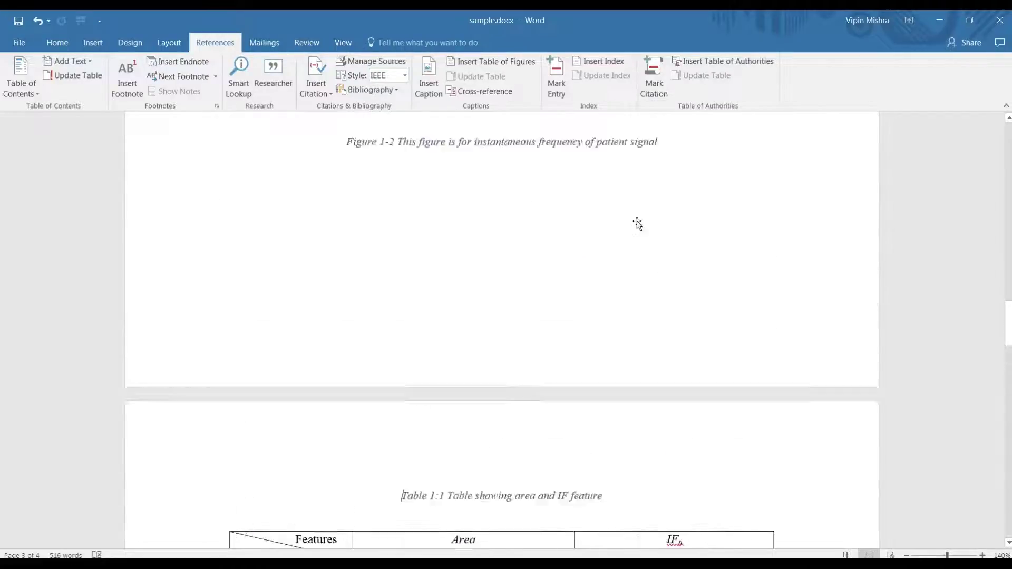
{"action": "scroll", "coordinate": [638, 221], "scroll_direction": "up", "scroll_amount": 5}
{"action": "scroll", "coordinate": [637, 222], "scroll_direction": "up", "scroll_amount": 5}
{"action": "scroll", "coordinate": [637, 222], "scroll_direction": "up", "scroll_amount": 5}
{"action": "scroll", "coordinate": [638, 221], "scroll_direction": "up", "scroll_amount": 1}
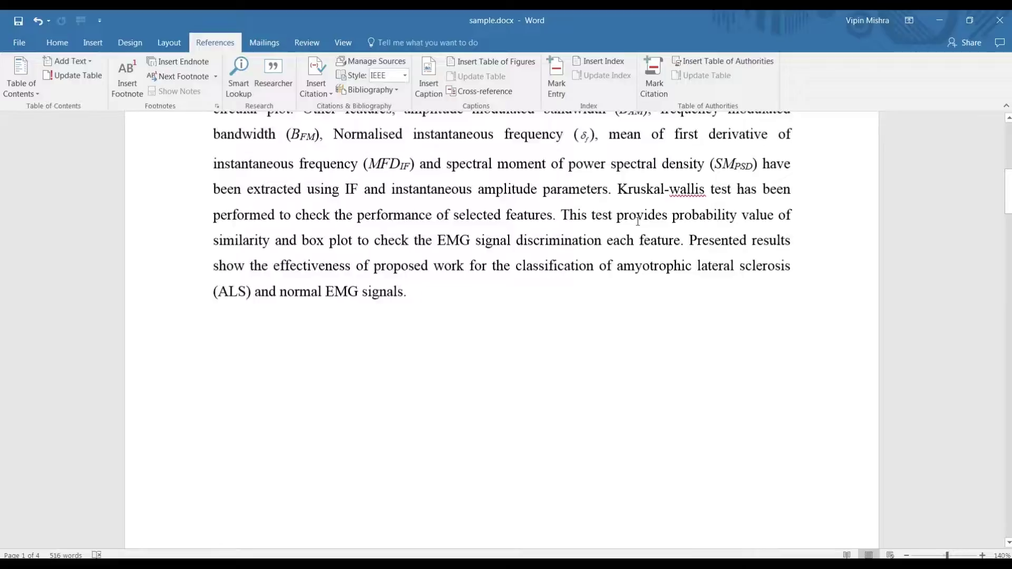
{"action": "scroll", "coordinate": [601, 225], "scroll_direction": "up", "scroll_amount": 1}
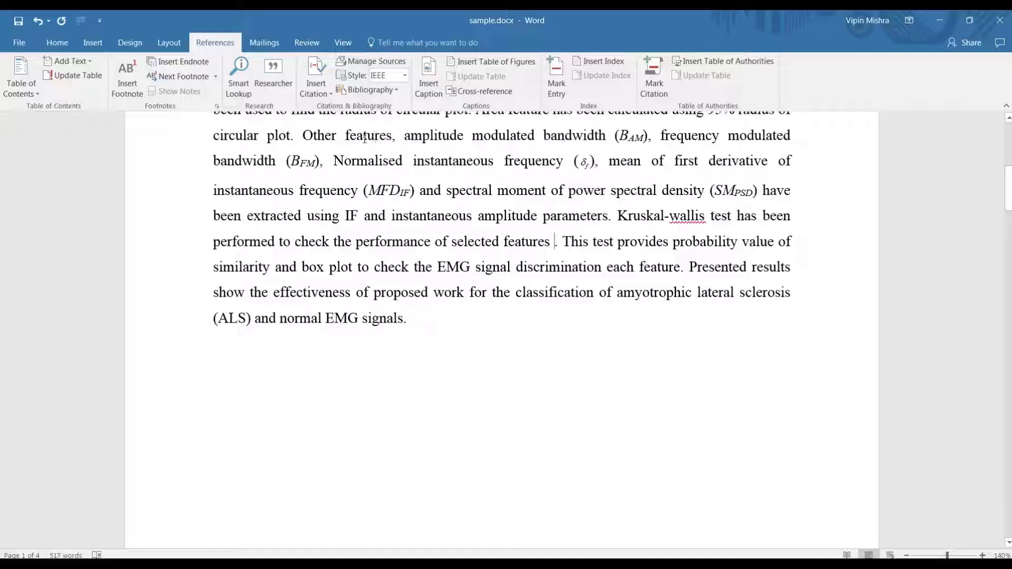
- Cite source [1] after 'selected features' and source [2] after 'each feature'
{"action": "left_click", "coordinate": [316, 100]}
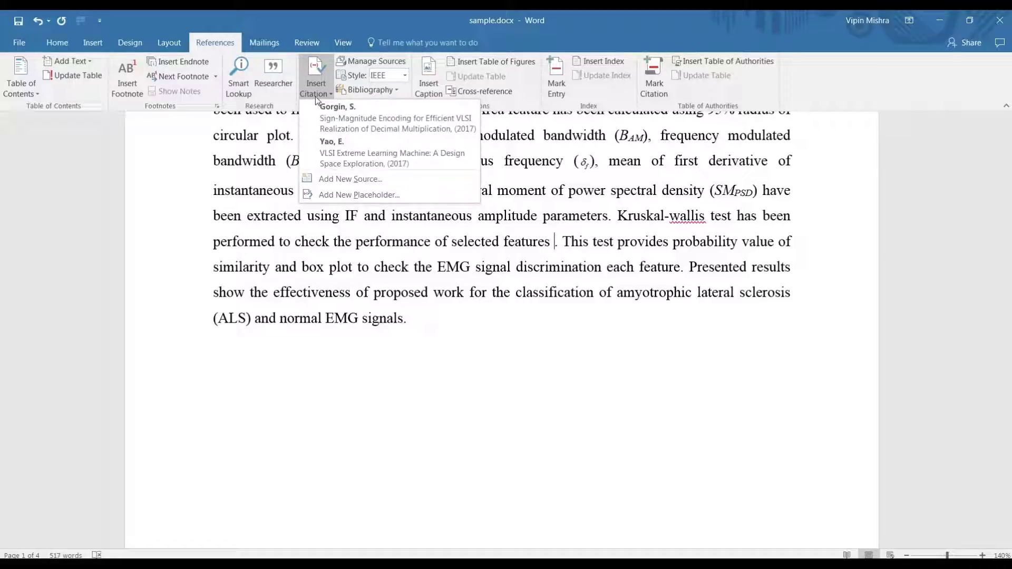
{"action": "left_click", "coordinate": [338, 129]}
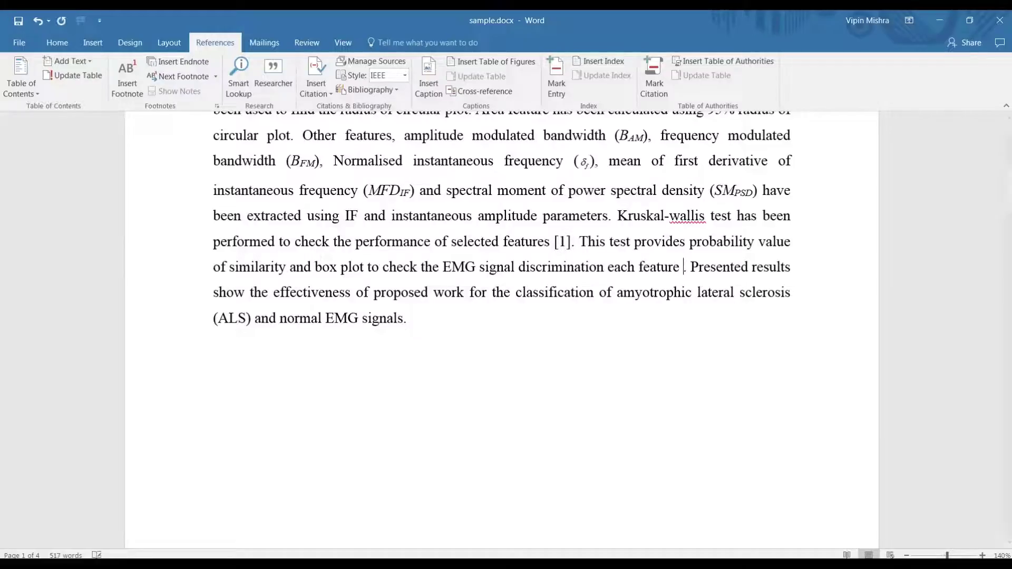
{"action": "left_click", "coordinate": [313, 94]}
{"action": "left_click", "coordinate": [379, 158]}
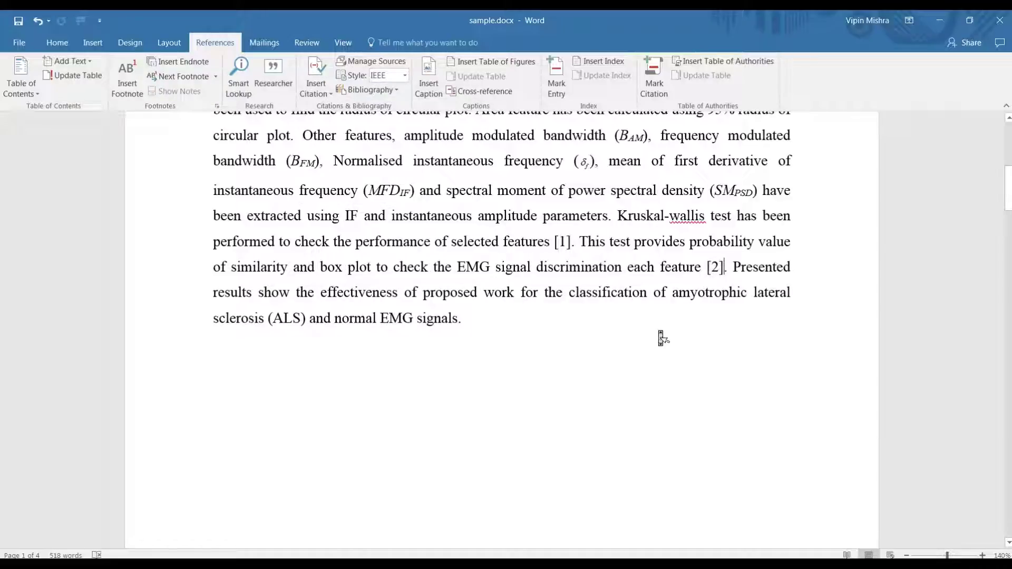
{"action": "scroll", "coordinate": [663, 339], "scroll_direction": "up", "scroll_amount": 1}
{"action": "scroll", "coordinate": [663, 339], "scroll_direction": "up", "scroll_amount": 1}
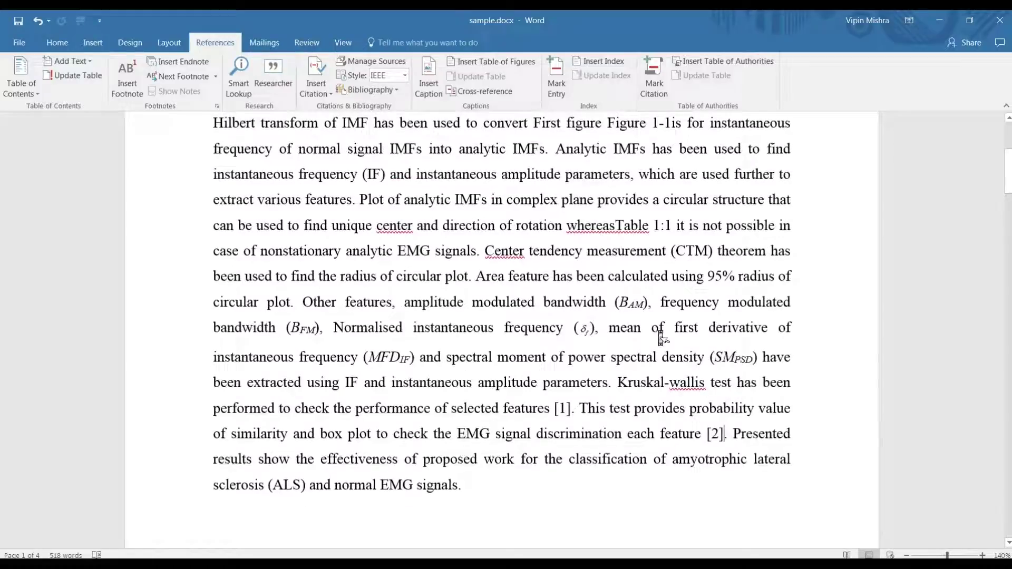
{"action": "scroll", "coordinate": [661, 336], "scroll_direction": "down", "scroll_amount": 1}
{"action": "scroll", "coordinate": [659, 330], "scroll_direction": "down", "scroll_amount": 1}
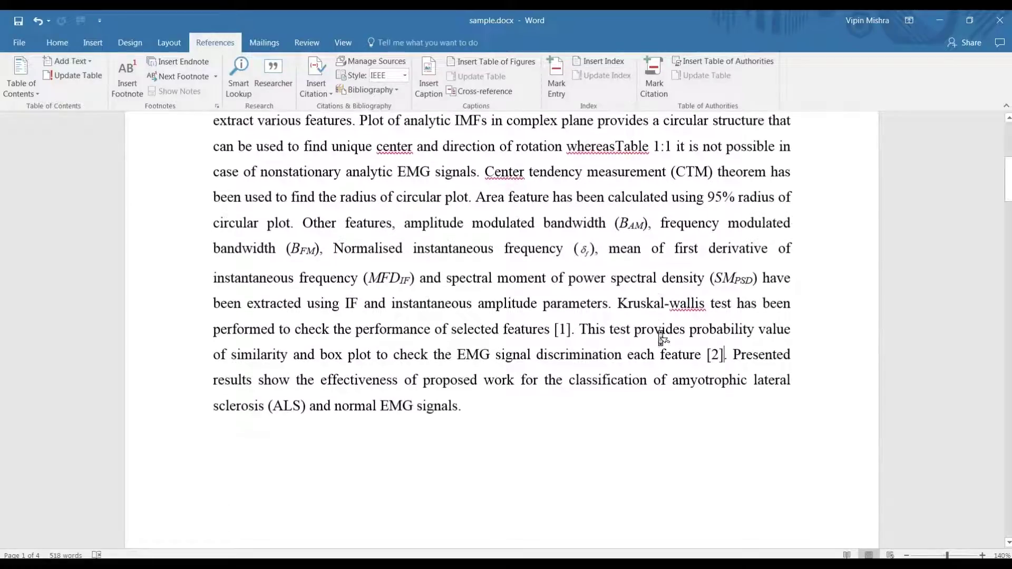
{"action": "scroll", "coordinate": [661, 334], "scroll_direction": "down", "scroll_amount": 1}
{"action": "scroll", "coordinate": [662, 336], "scroll_direction": "down", "scroll_amount": 1}
{"action": "scroll", "coordinate": [663, 339], "scroll_direction": "down", "scroll_amount": 1}
{"action": "scroll", "coordinate": [662, 339], "scroll_direction": "down", "scroll_amount": 1}
{"action": "scroll", "coordinate": [663, 339], "scroll_direction": "down", "scroll_amount": 2}
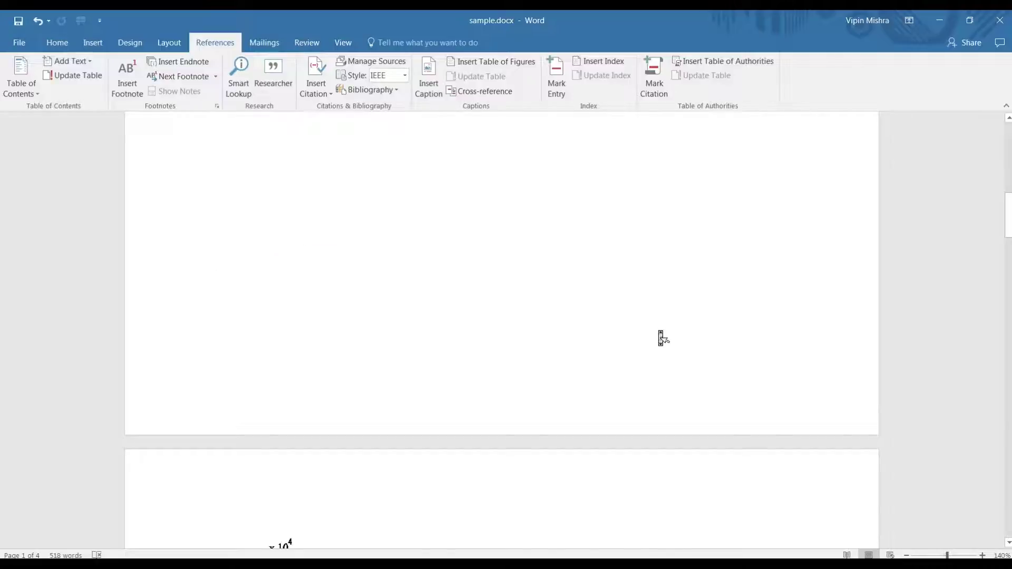
{"action": "scroll", "coordinate": [663, 339], "scroll_direction": "down", "scroll_amount": 1}
{"action": "scroll", "coordinate": [663, 338], "scroll_direction": "down", "scroll_amount": 1}
{"action": "scroll", "coordinate": [661, 338], "scroll_direction": "up", "scroll_amount": 3}
{"action": "scroll", "coordinate": [661, 338], "scroll_direction": "up", "scroll_amount": 2}
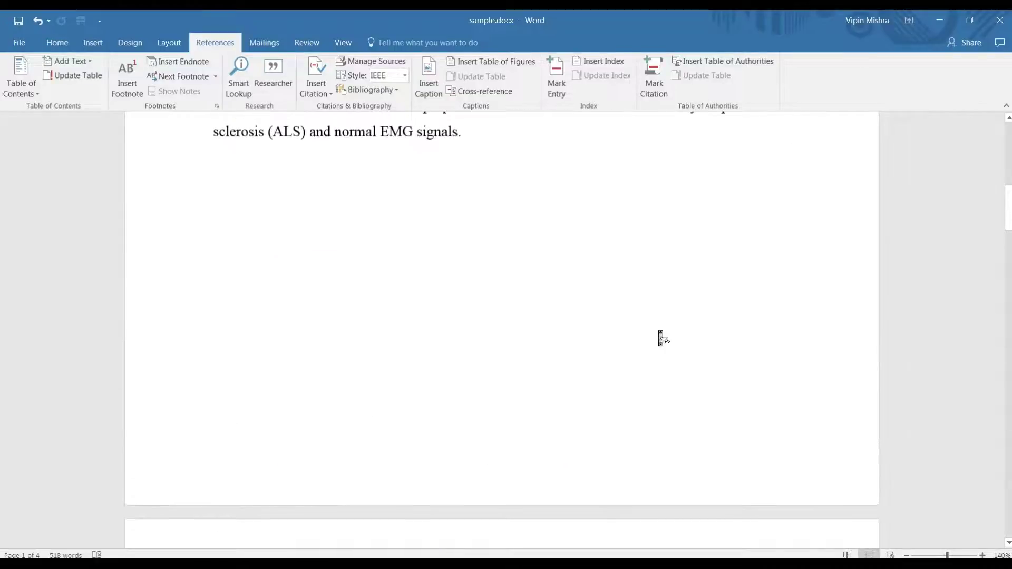
{"action": "scroll", "coordinate": [660, 333], "scroll_direction": "up", "scroll_amount": 5}
{"action": "scroll", "coordinate": [660, 332], "scroll_direction": "up", "scroll_amount": 1}
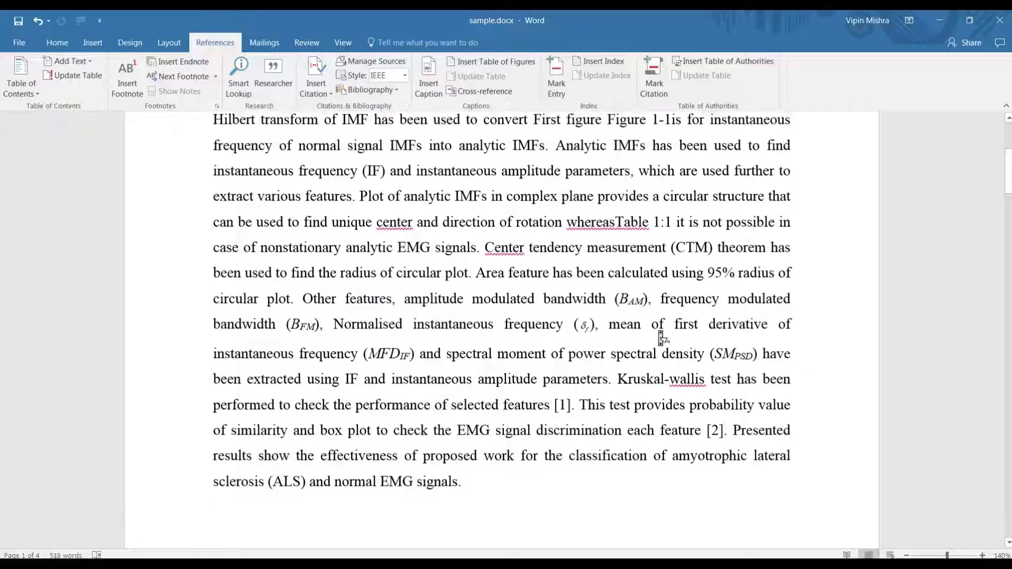
{"action": "scroll", "coordinate": [660, 331], "scroll_direction": "up", "scroll_amount": 1}
{"action": "scroll", "coordinate": [660, 330], "scroll_direction": "up", "scroll_amount": 1}
{"action": "scroll", "coordinate": [660, 330], "scroll_direction": "up", "scroll_amount": 1}
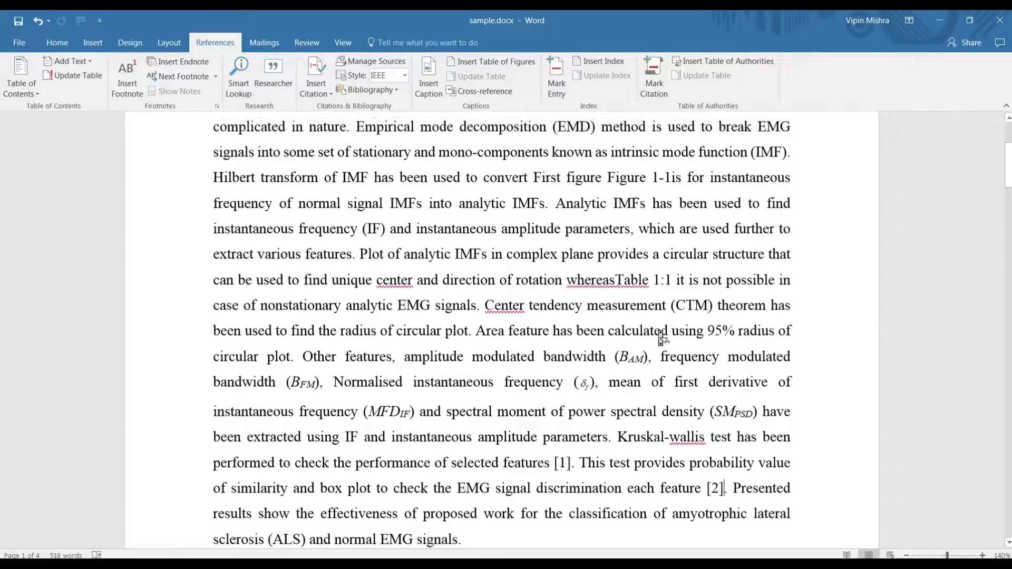
{"action": "scroll", "coordinate": [660, 330], "scroll_direction": "up", "scroll_amount": 1}
{"action": "scroll", "coordinate": [660, 331], "scroll_direction": "up", "scroll_amount": 5}
{"action": "scroll", "coordinate": [659, 330], "scroll_direction": "down", "scroll_amount": 2}
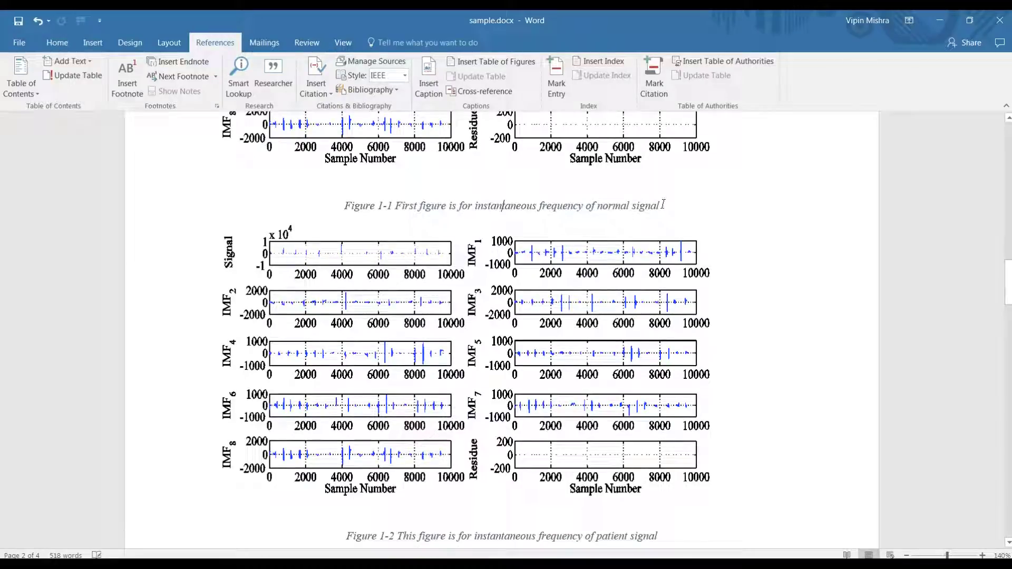
{"action": "scroll", "coordinate": [436, 267], "scroll_direction": "down", "scroll_amount": 1}
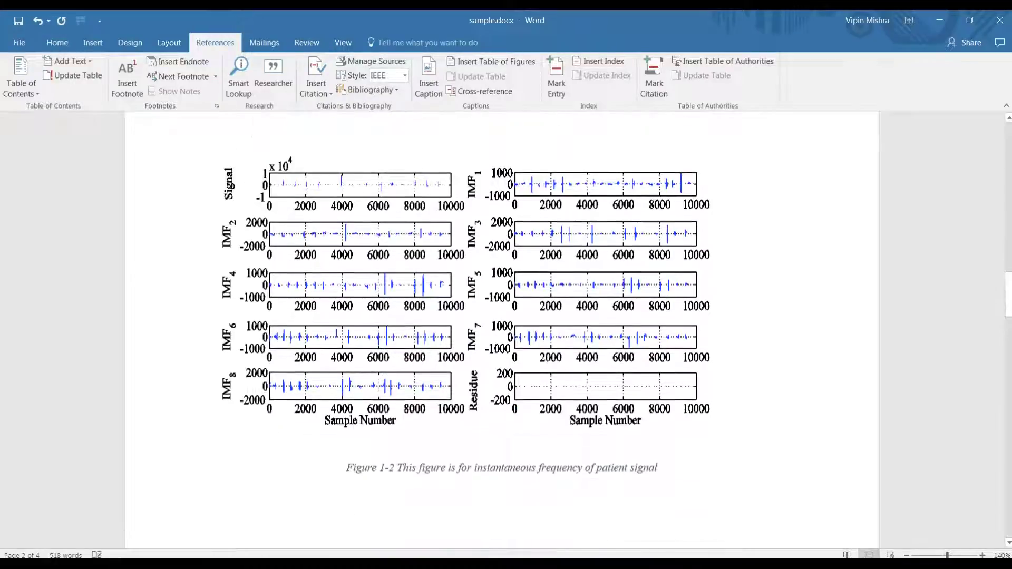
{"action": "scroll", "coordinate": [436, 267], "scroll_direction": "down", "scroll_amount": 1}
{"action": "scroll", "coordinate": [436, 266], "scroll_direction": "up", "scroll_amount": 1}
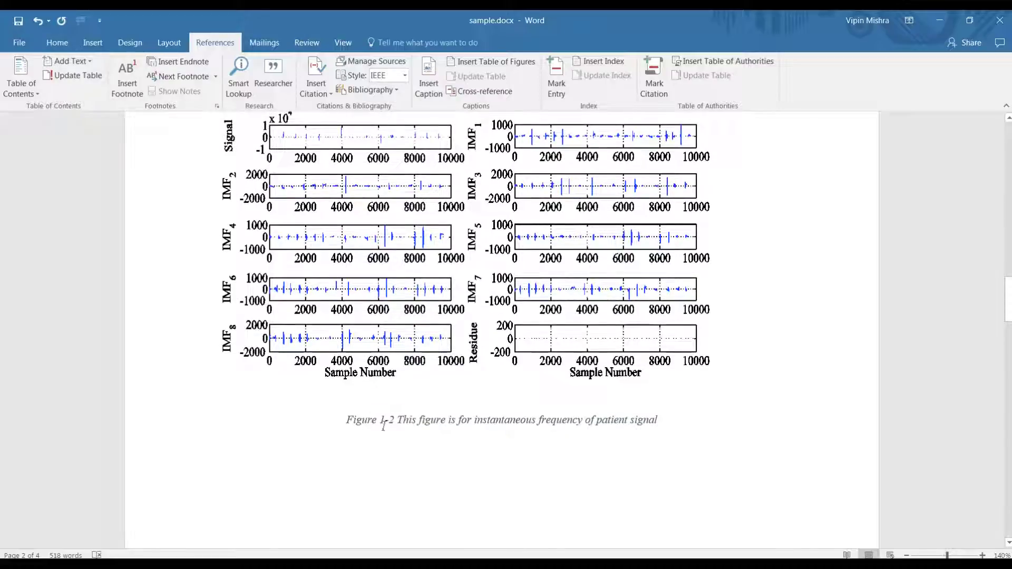
{"action": "scroll", "coordinate": [399, 423], "scroll_direction": "up", "scroll_amount": 1}
{"action": "scroll", "coordinate": [399, 424], "scroll_direction": "up", "scroll_amount": 2}
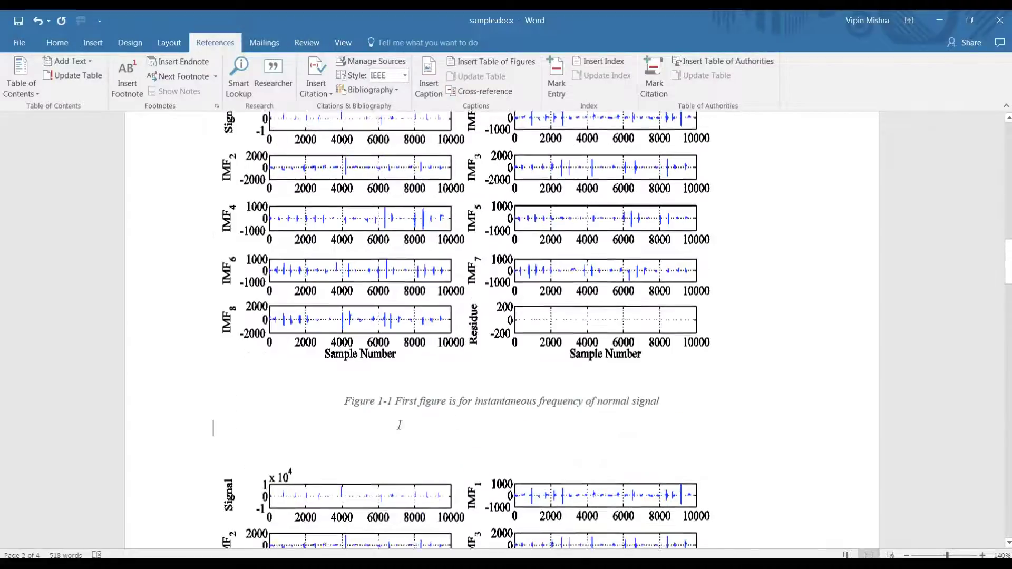
{"action": "scroll", "coordinate": [399, 427], "scroll_direction": "down", "scroll_amount": 2}
{"action": "scroll", "coordinate": [401, 433], "scroll_direction": "up", "scroll_amount": 3}
{"action": "scroll", "coordinate": [401, 432], "scroll_direction": "up", "scroll_amount": 5}
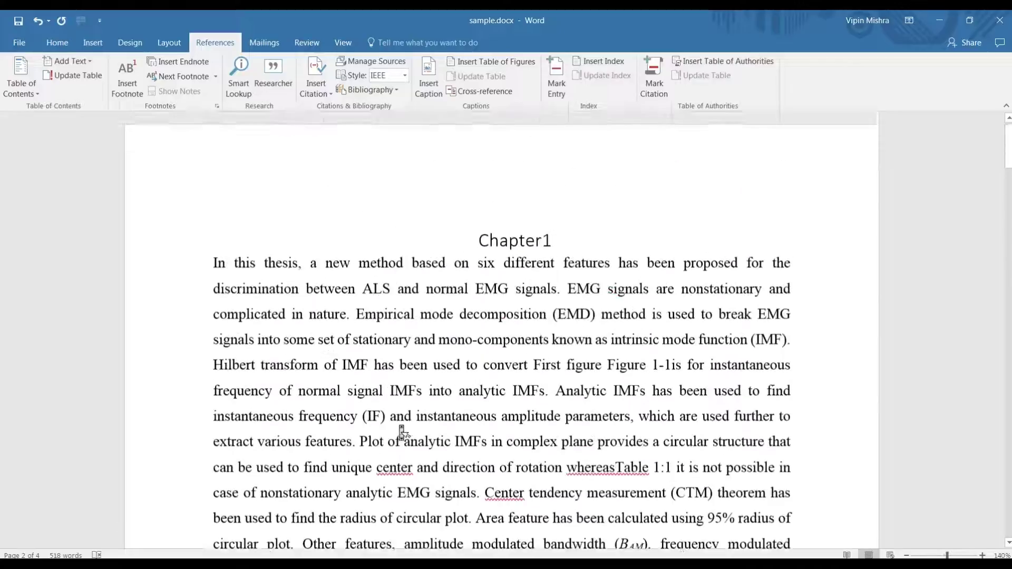
{"action": "scroll", "coordinate": [401, 427], "scroll_direction": "down", "scroll_amount": 1}
{"action": "scroll", "coordinate": [400, 425], "scroll_direction": "down", "scroll_amount": 1}
{"action": "scroll", "coordinate": [400, 425], "scroll_direction": "down", "scroll_amount": 1}
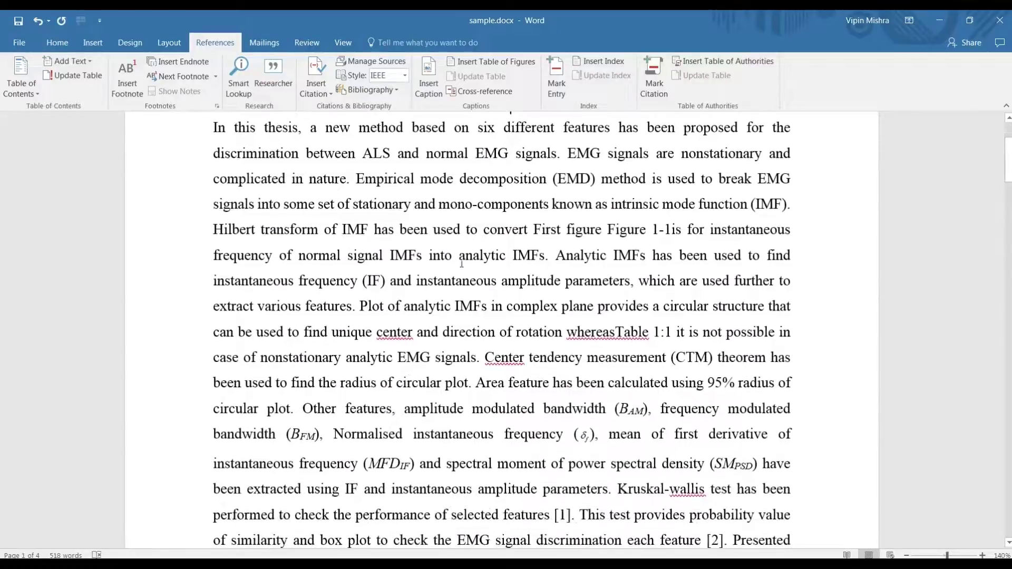
{"action": "scroll", "coordinate": [535, 246], "scroll_direction": "up", "scroll_amount": 1}
{"action": "scroll", "coordinate": [464, 332], "scroll_direction": "up", "scroll_amount": 3}
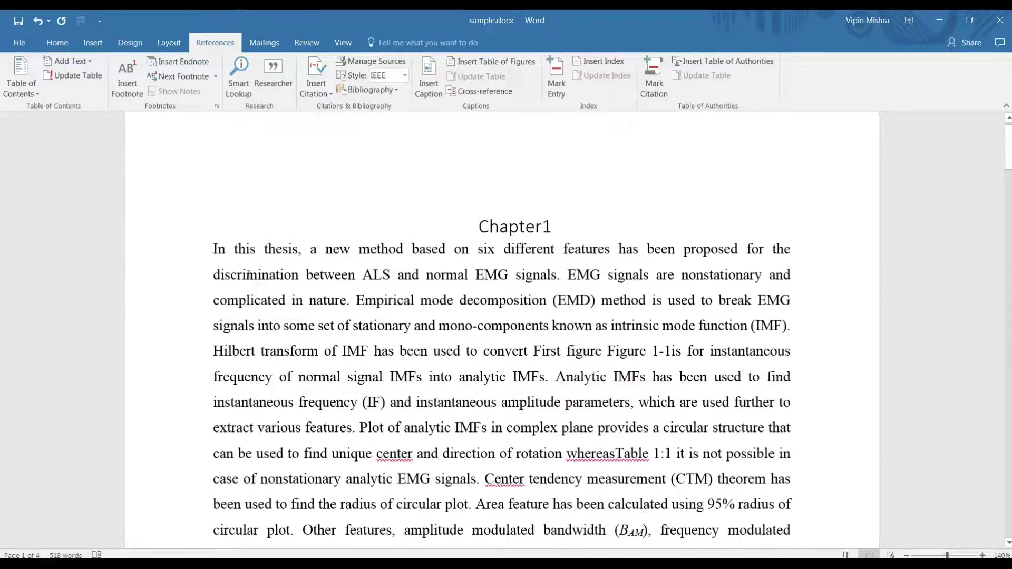
{"action": "left_click_drag", "start_coordinate": [212, 250], "coordinate": [477, 397]}
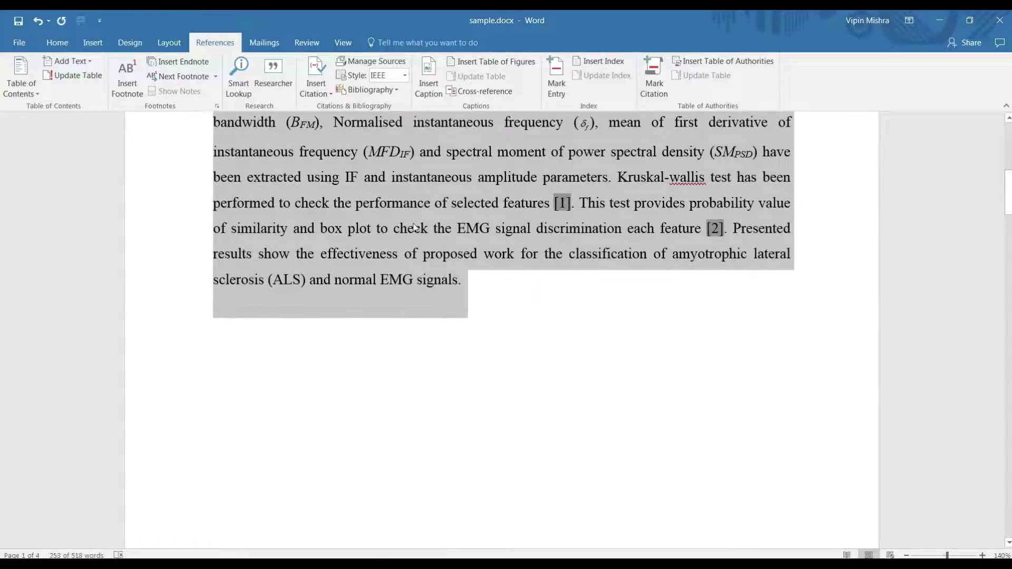
- Refresh the selected Chapter 1 paragraph's fields with Update Field
{"action": "right_click", "coordinate": [415, 228]}
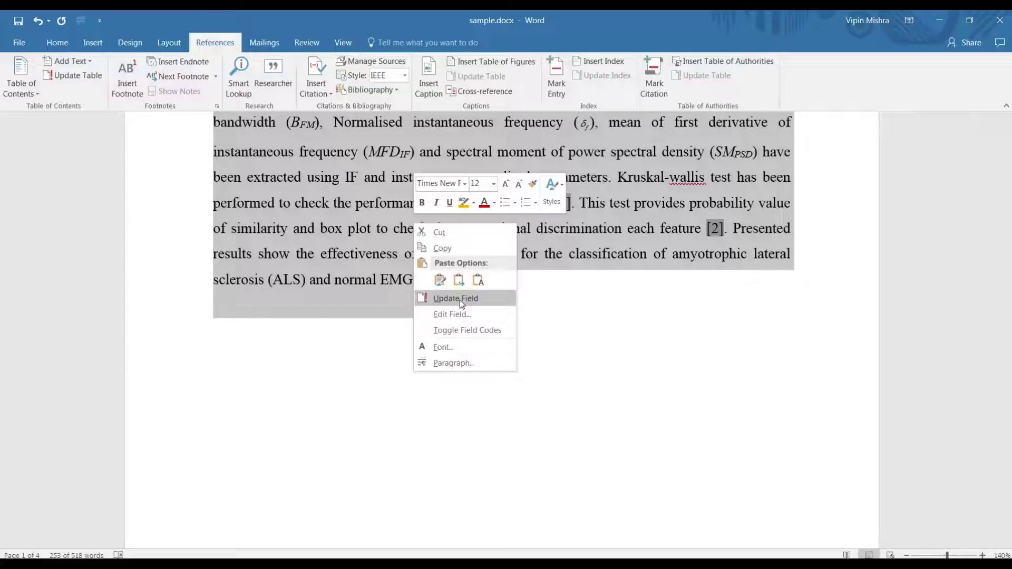
{"action": "left_click", "coordinate": [460, 299]}
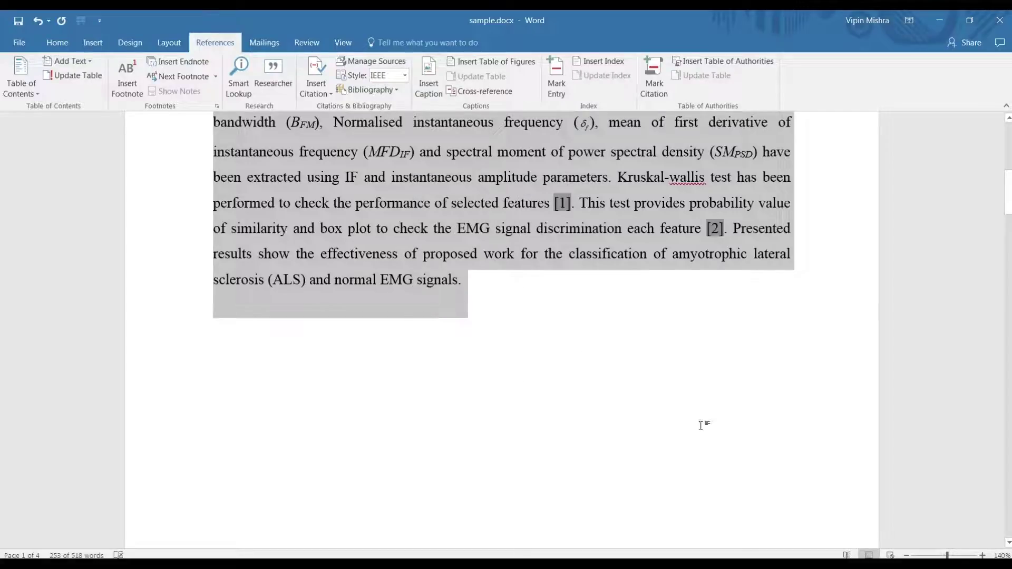